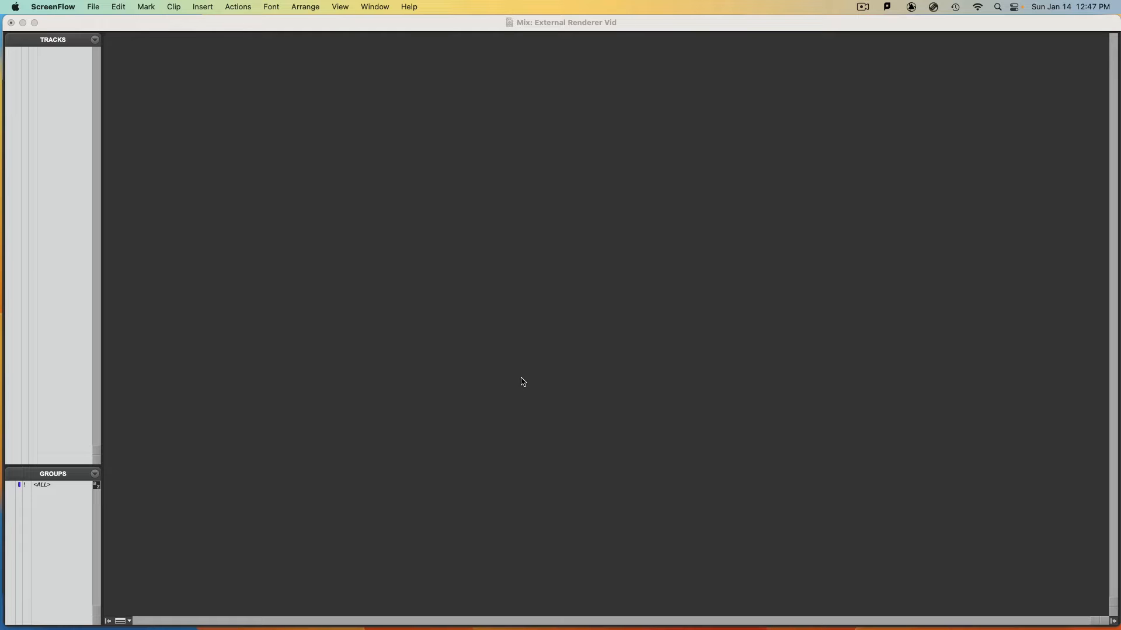
Show the Edit window of the External Renderer Vid session and enlarge it to fill the screen
click(523, 382)
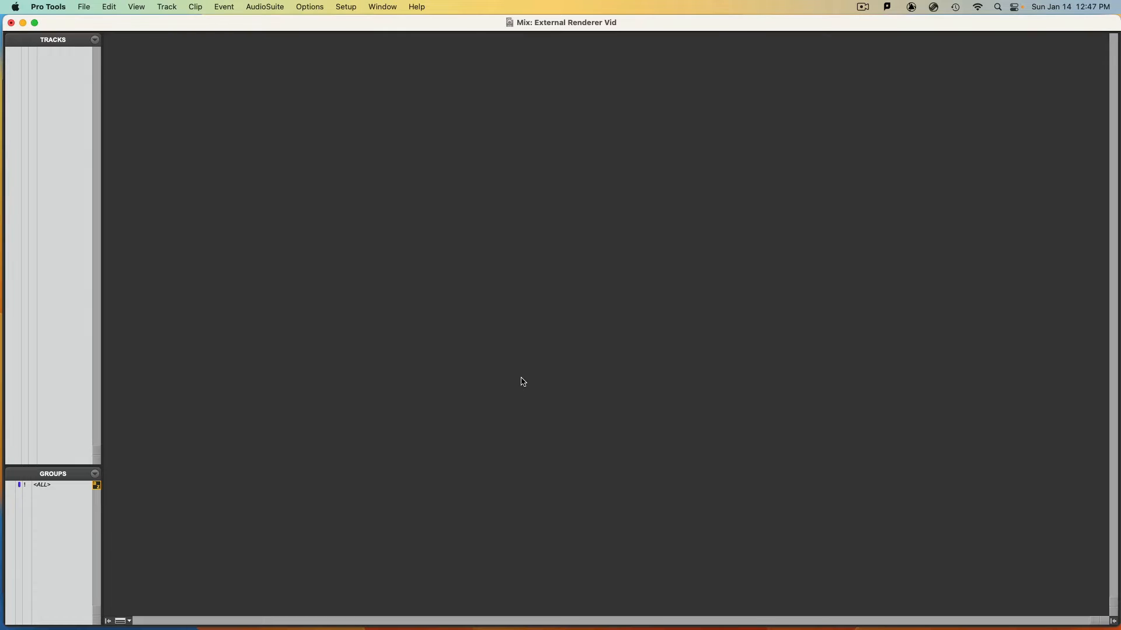
key(super+equal)
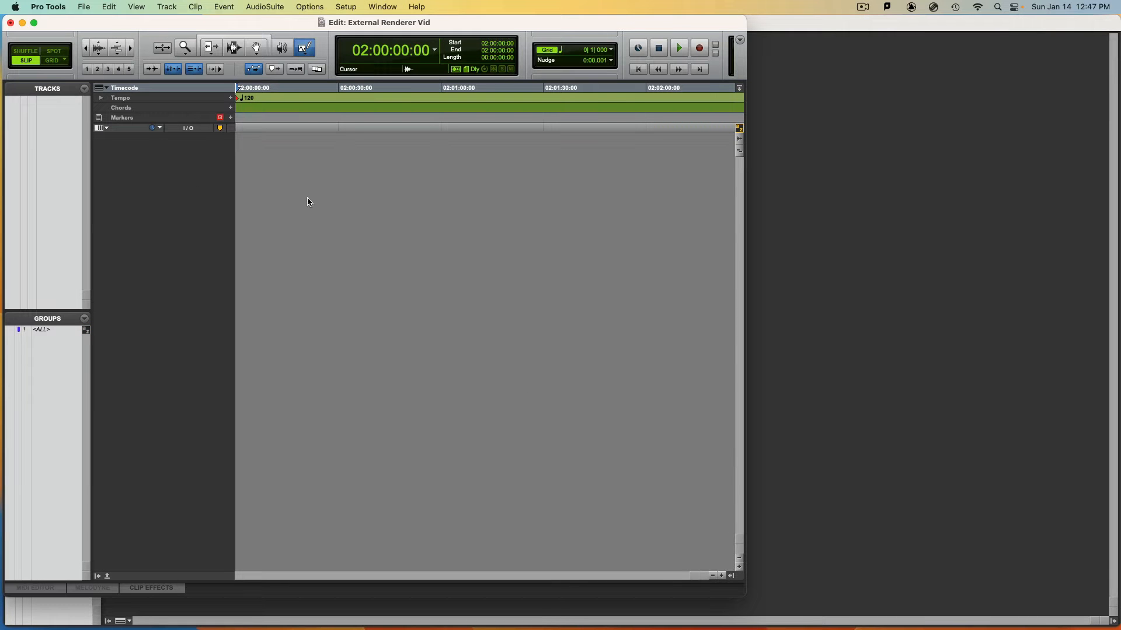
double_click(745, 596)
Check the Playback Engine settings for Dolby Audio Bridge as the device, and accept them
click(340, 6)
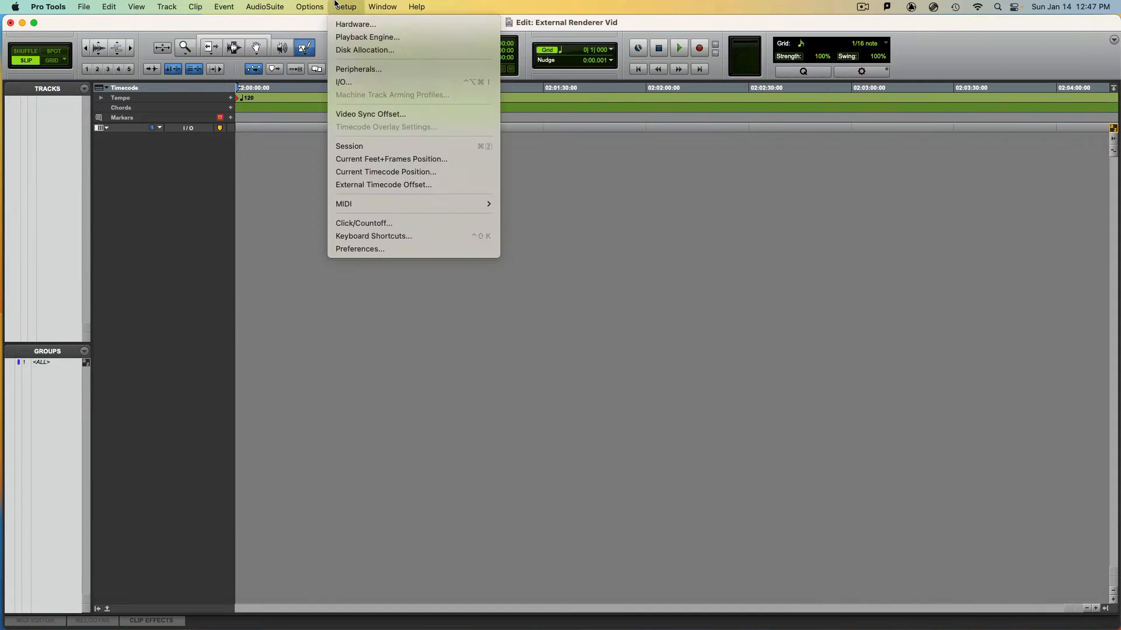
click(350, 38)
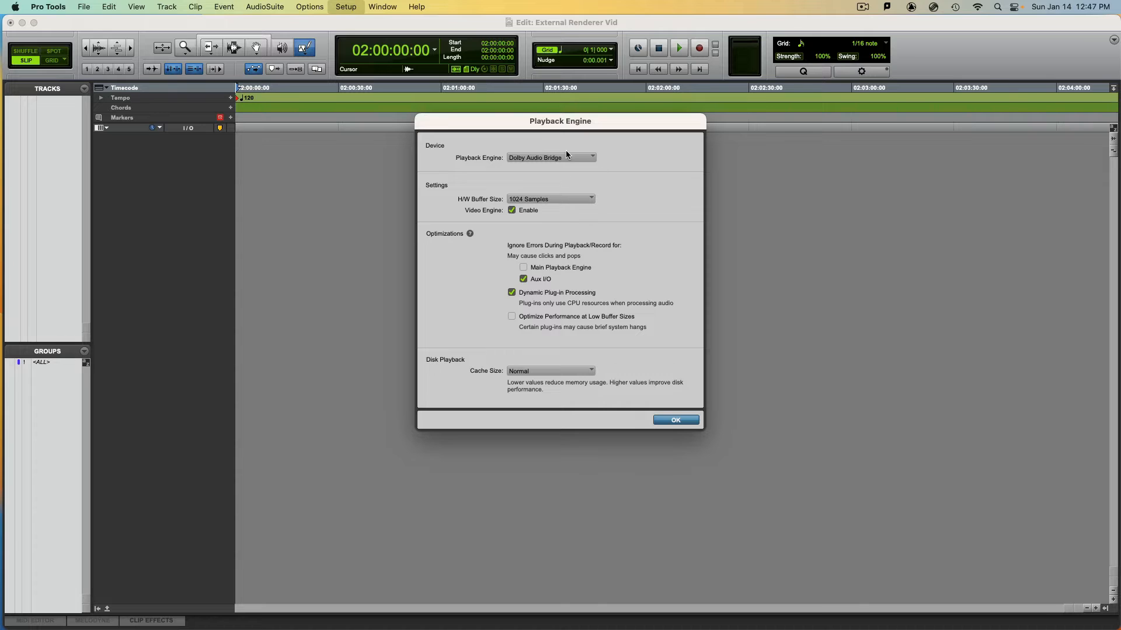
click(675, 421)
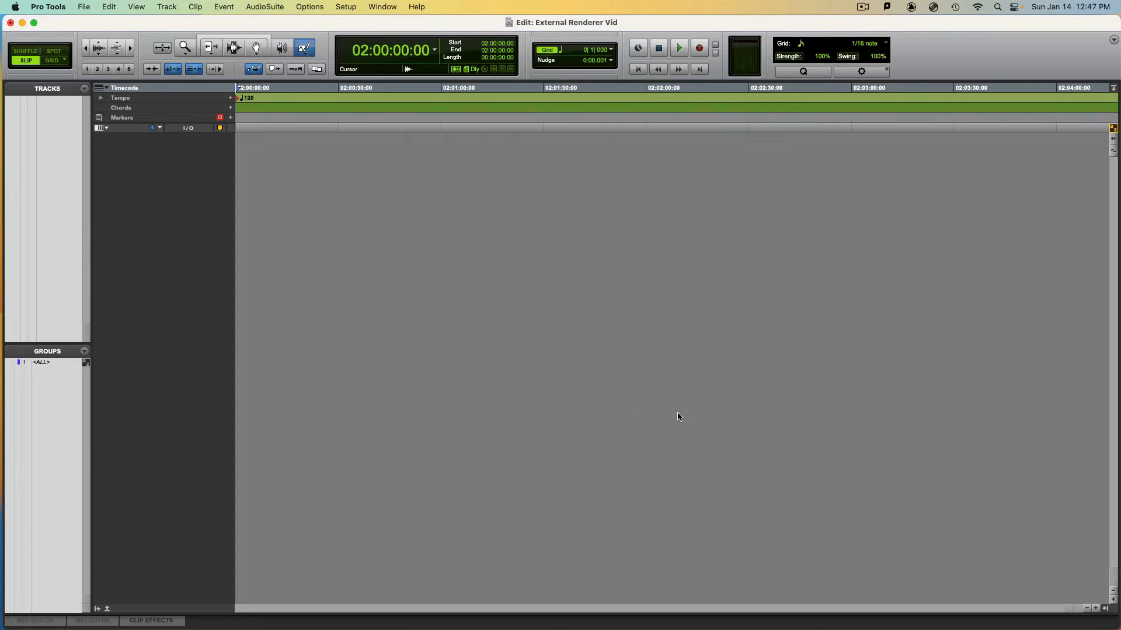
Switch to the Dolby Atmos Renderer and look over its monitoring formats and master file options
key(super+Tab)
key(super+Tab)
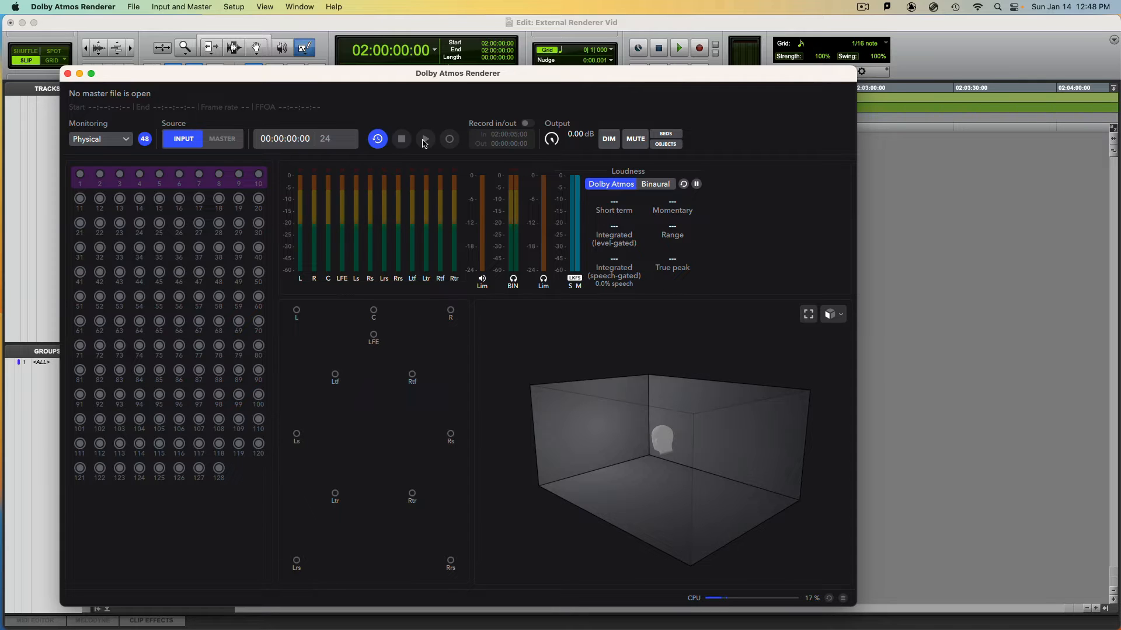
click(111, 140)
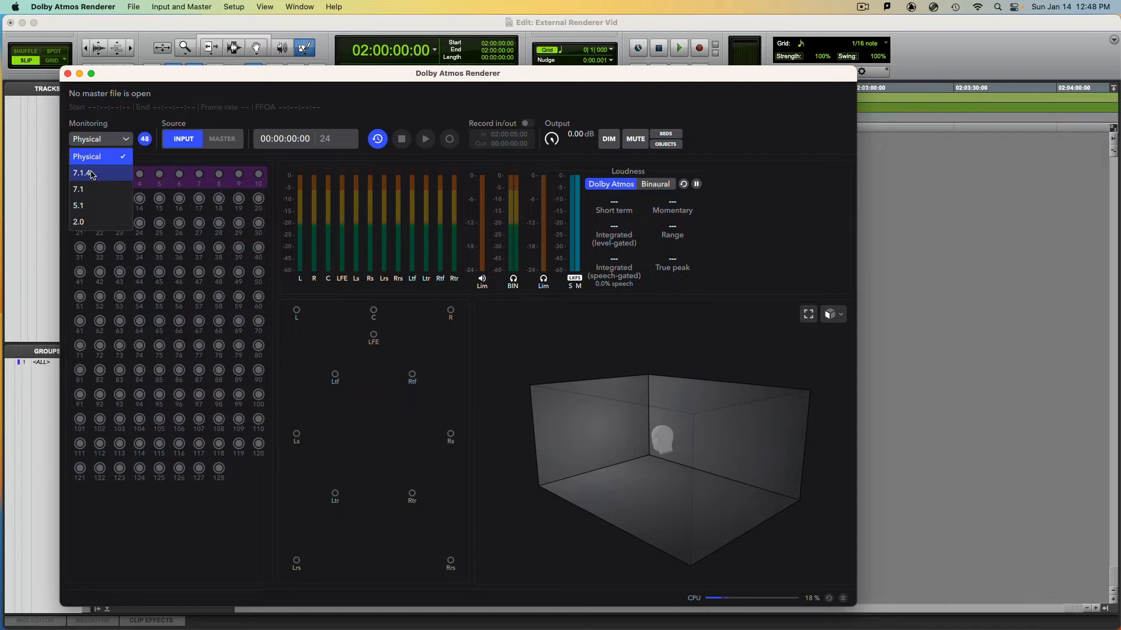
click(190, 105)
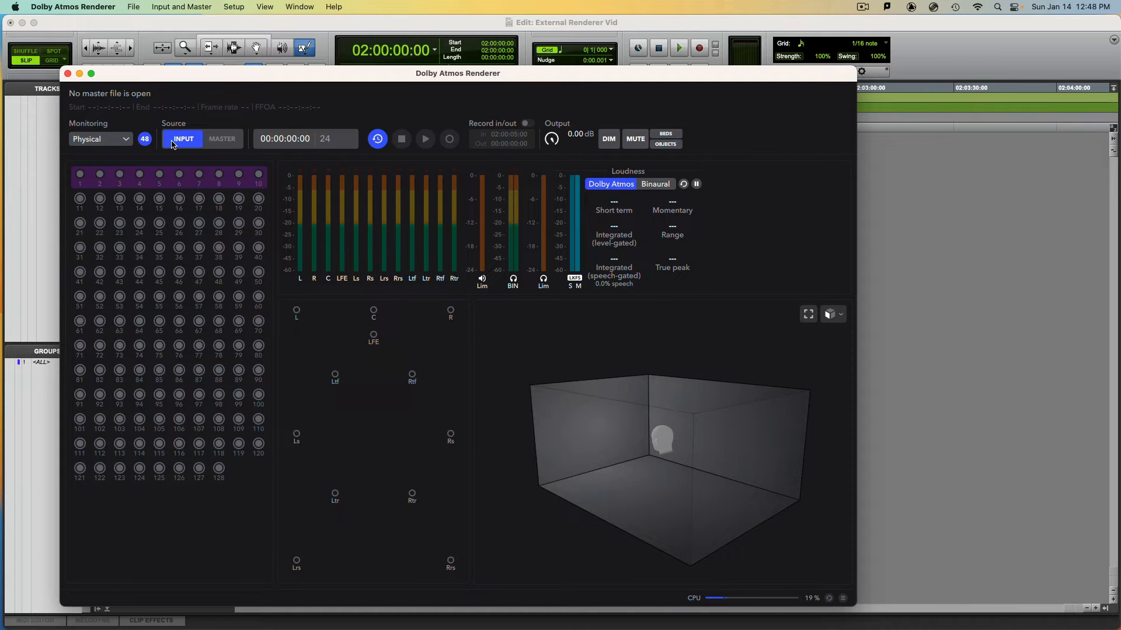
click(147, 5)
mouse_move(133, 7)
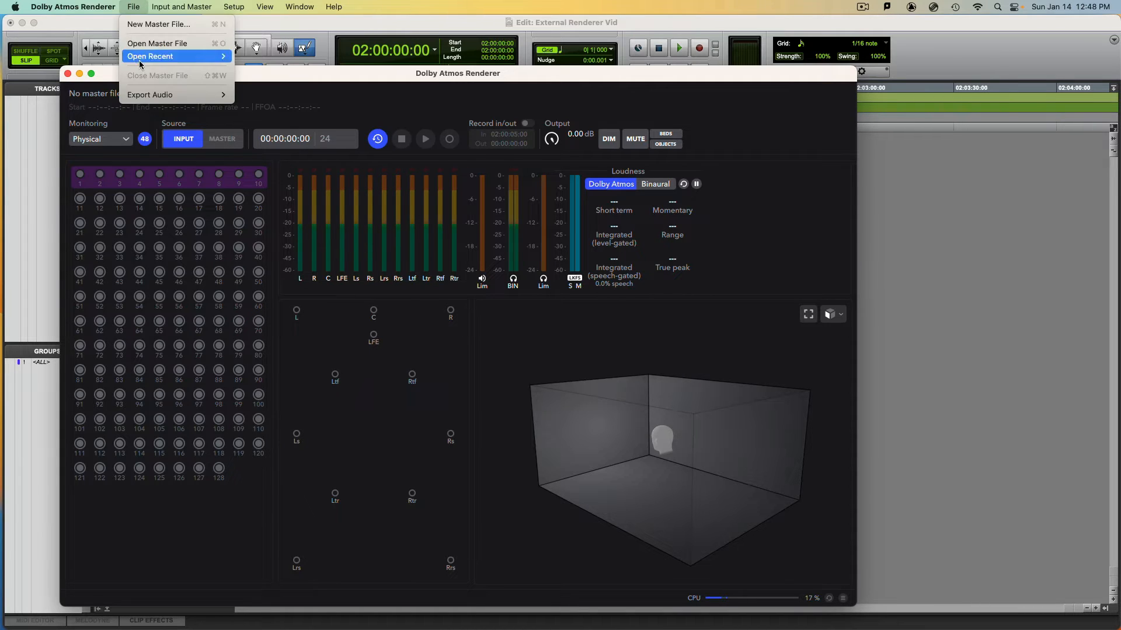
click(154, 7)
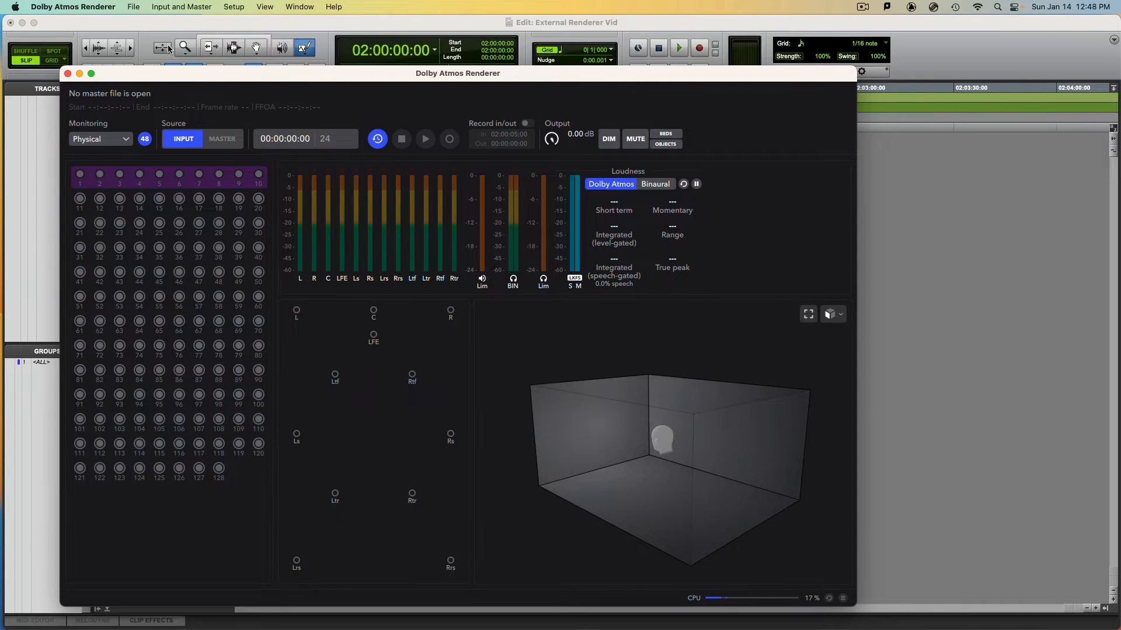
Return to Pro Tools, open the I/O Setup and delete all existing input paths
click(909, 217)
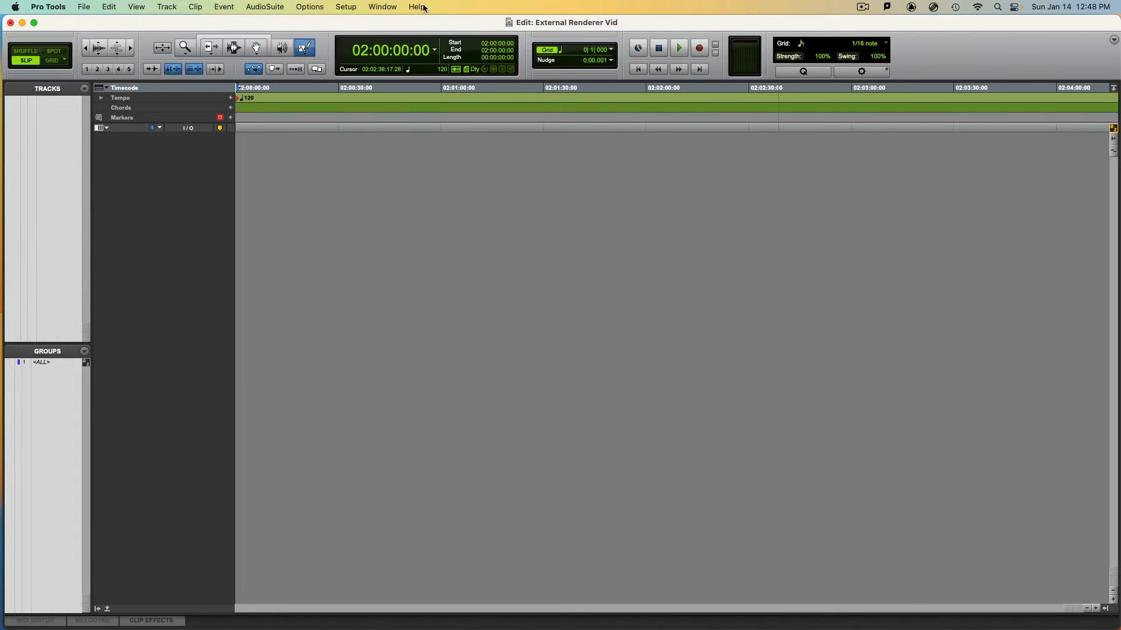
click(345, 6)
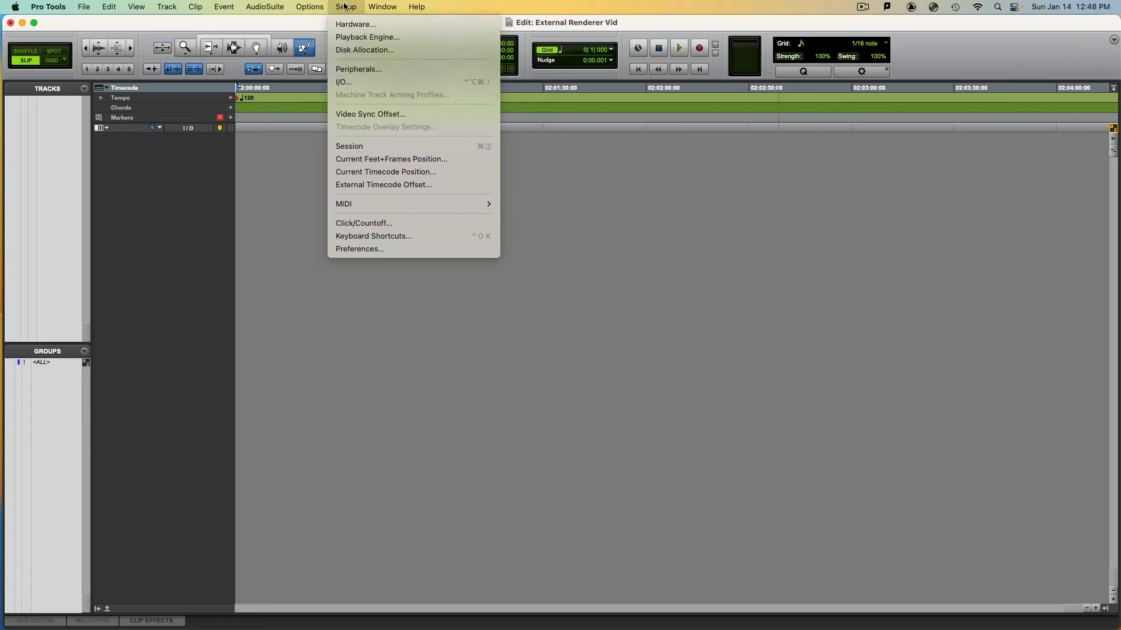
click(357, 82)
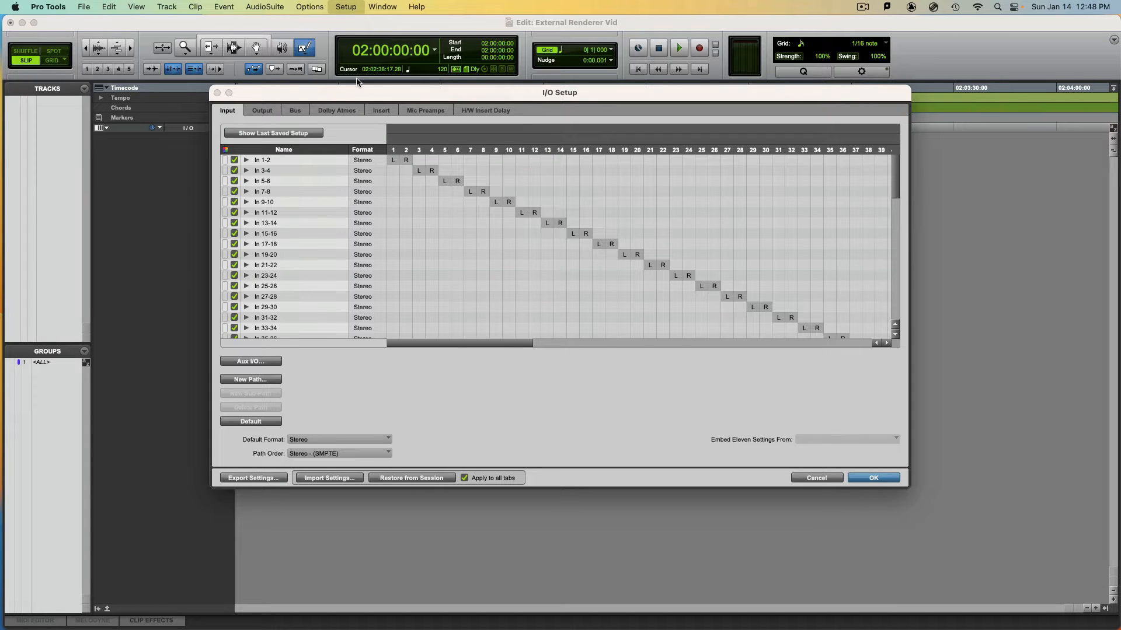
click(260, 111)
click(315, 111)
click(295, 110)
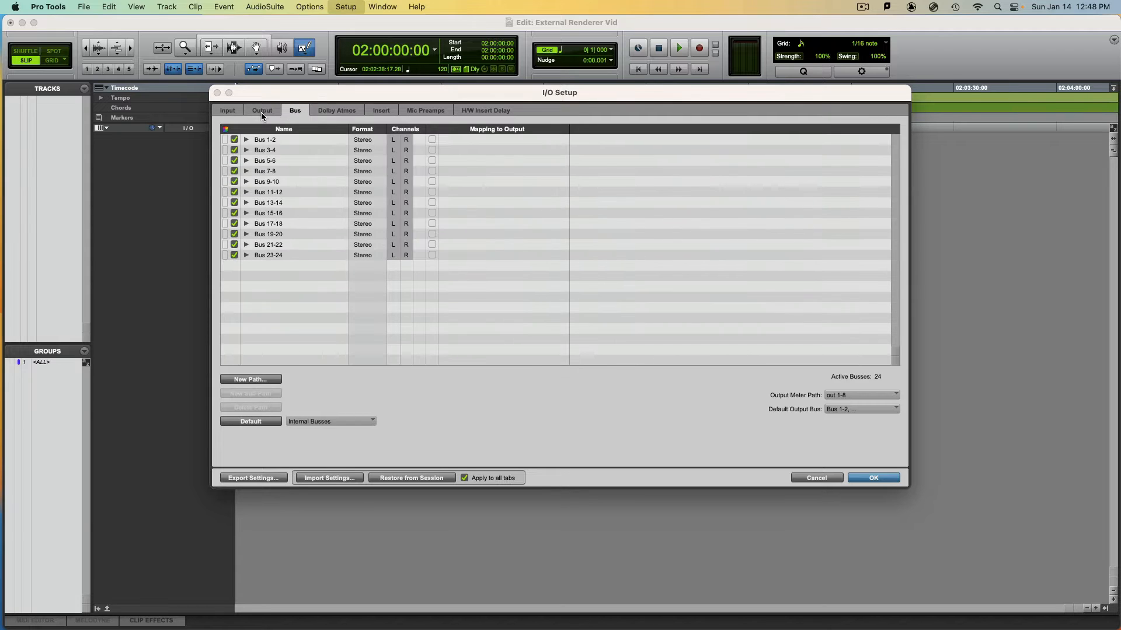
click(262, 112)
click(233, 111)
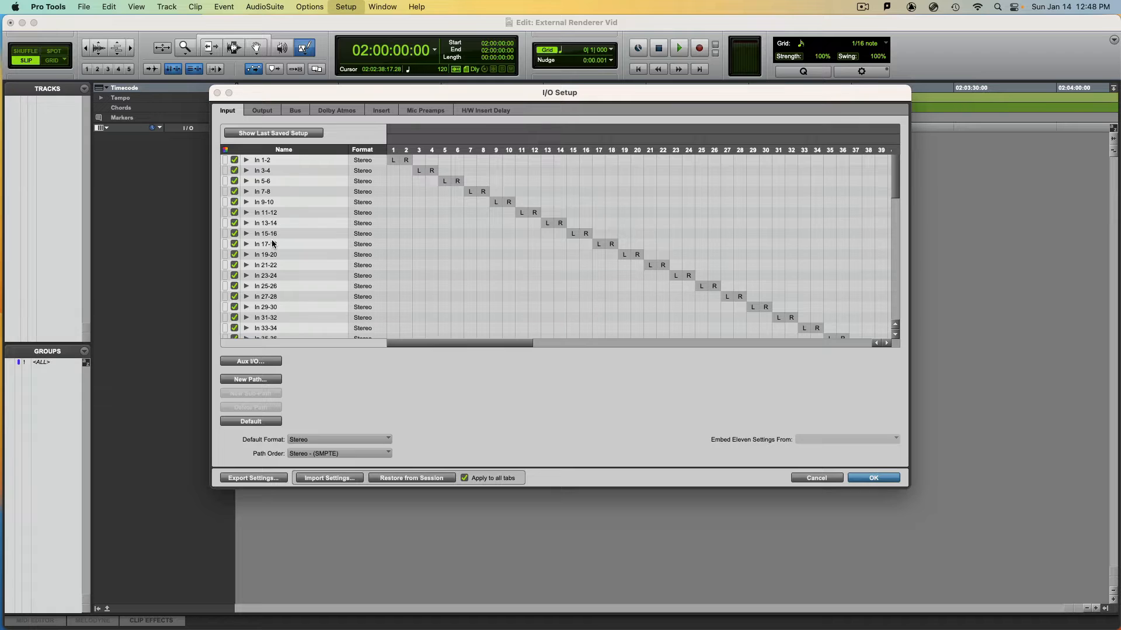
key(super+a)
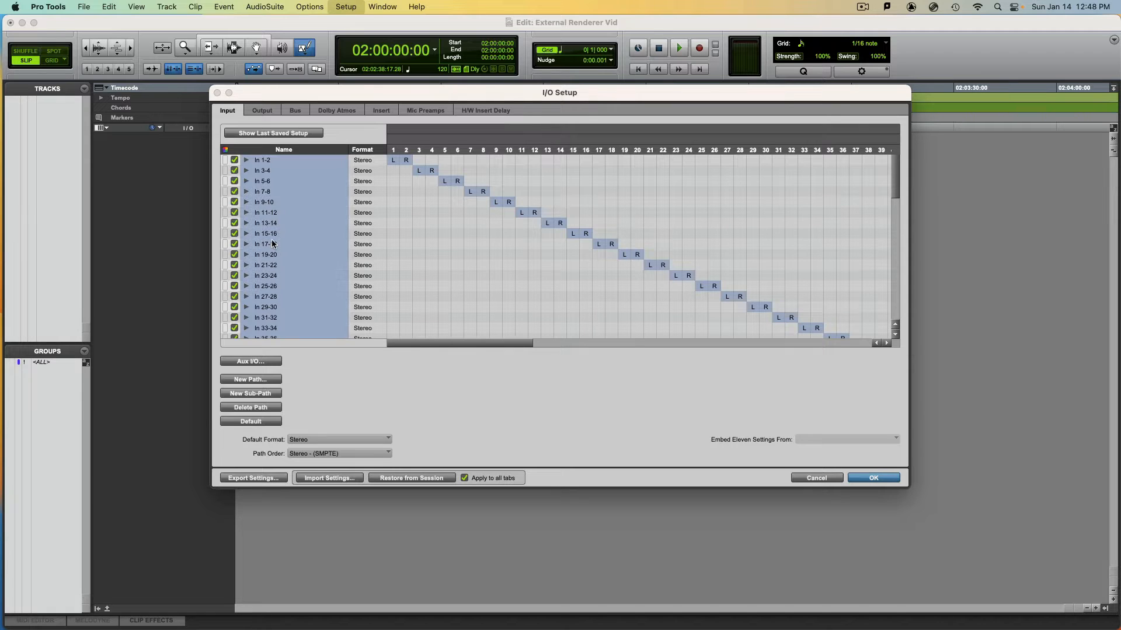
click(254, 407)
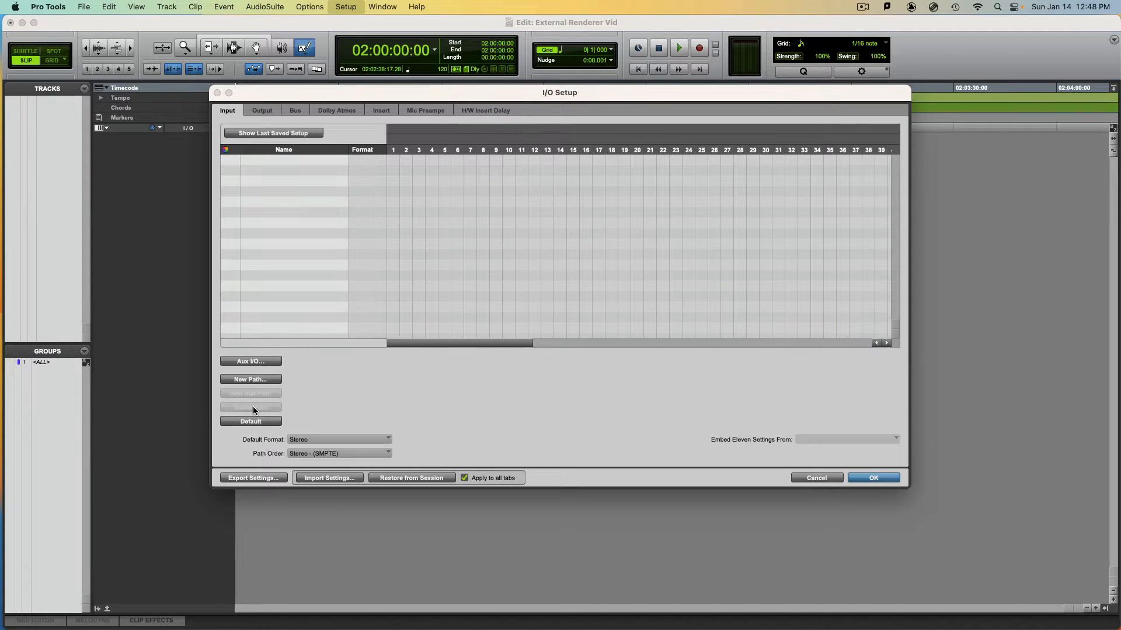
Delete all existing output paths from the I/O Setup
click(262, 111)
click(275, 182)
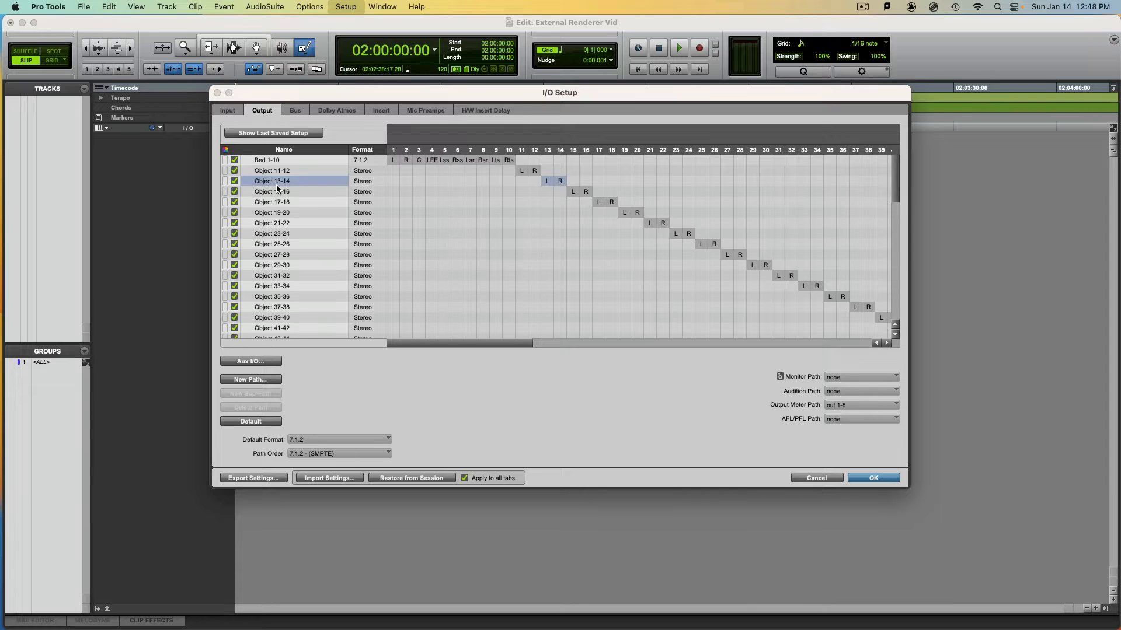
key(super+a)
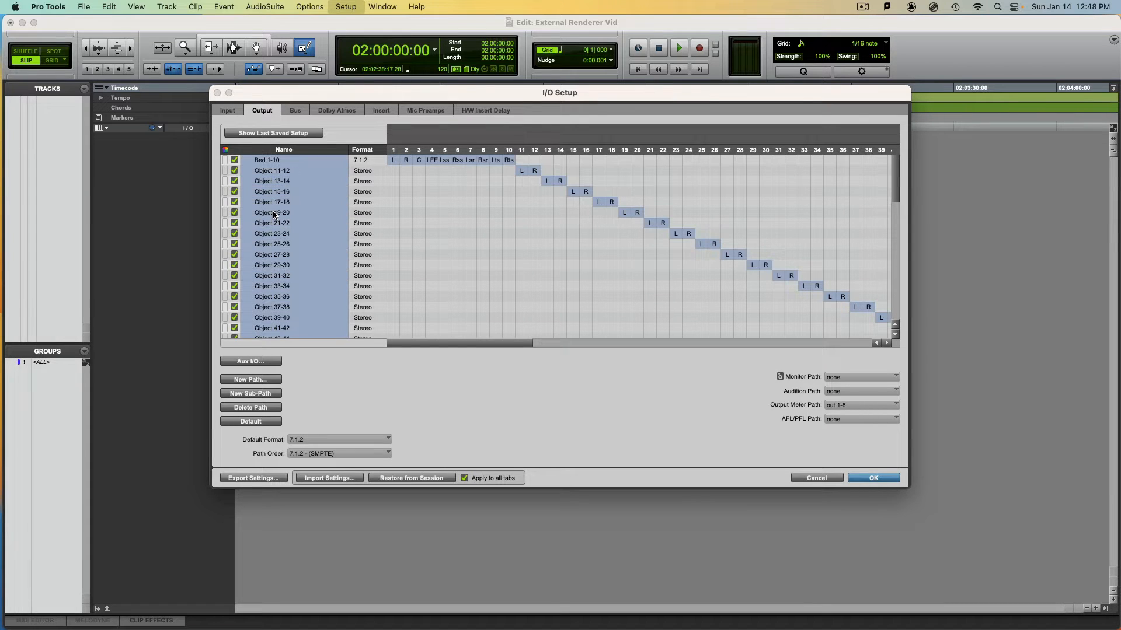
key(Delete)
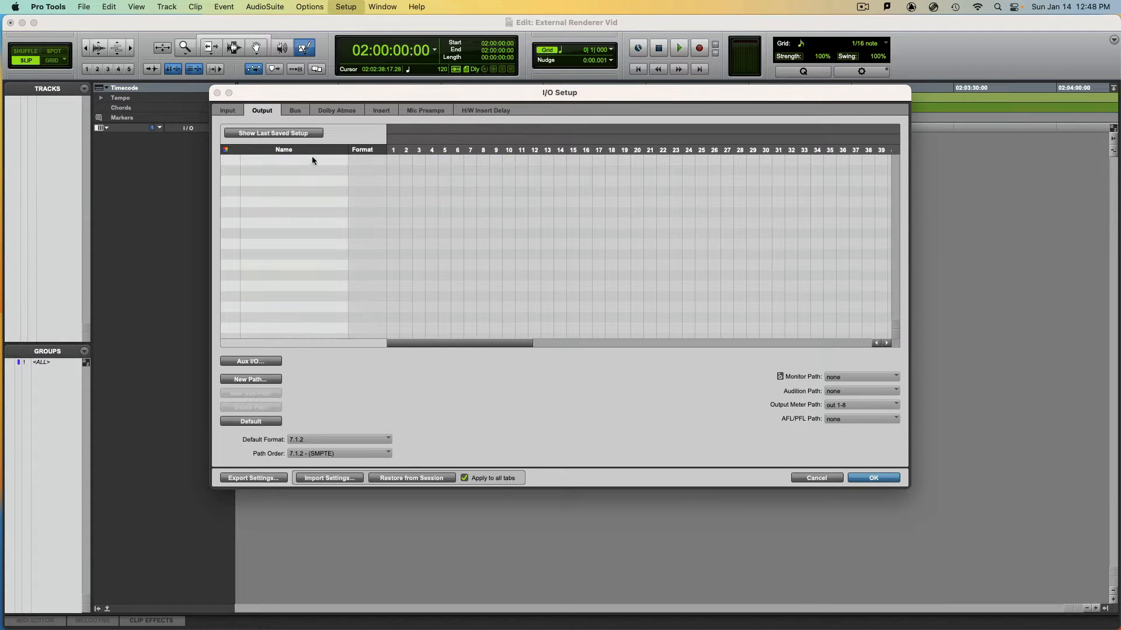
Delete all existing bus paths from the I/O Setup
click(295, 111)
click(307, 197)
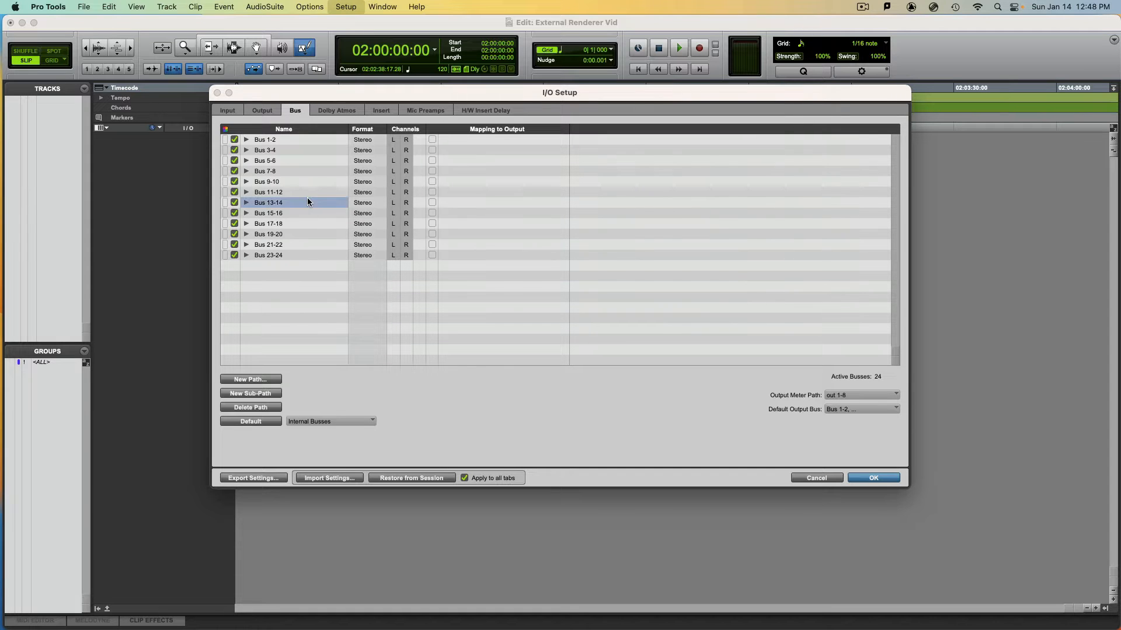
key(super+a)
key(Delete)
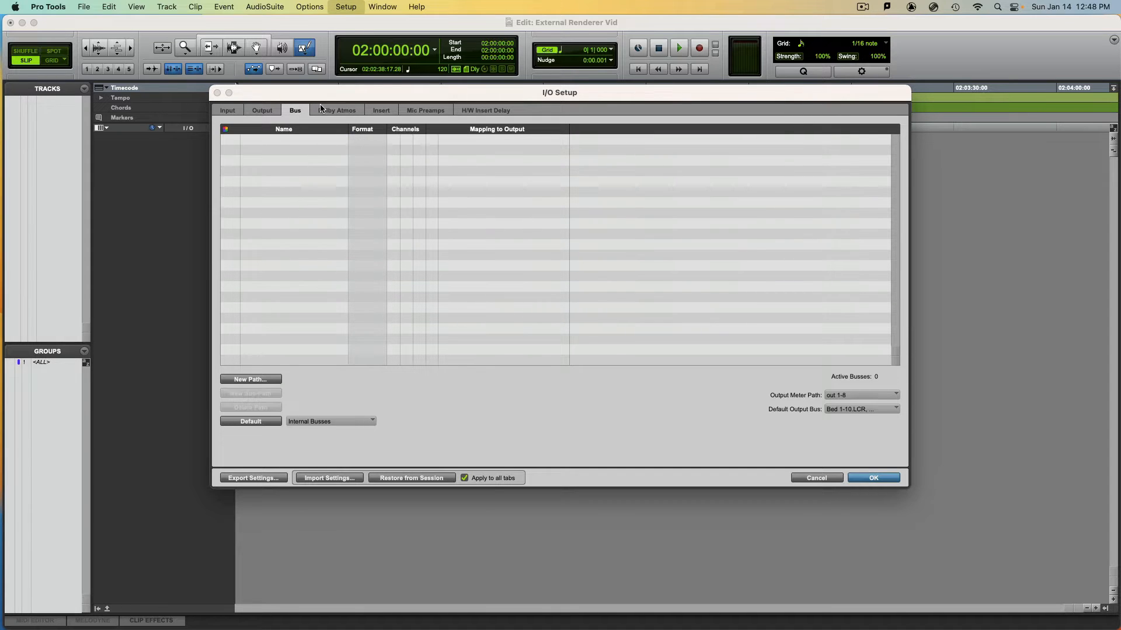
Delete all existing Dolby Atmos bed and object paths from the I/O Setup
click(337, 111)
click(287, 196)
key(super+a)
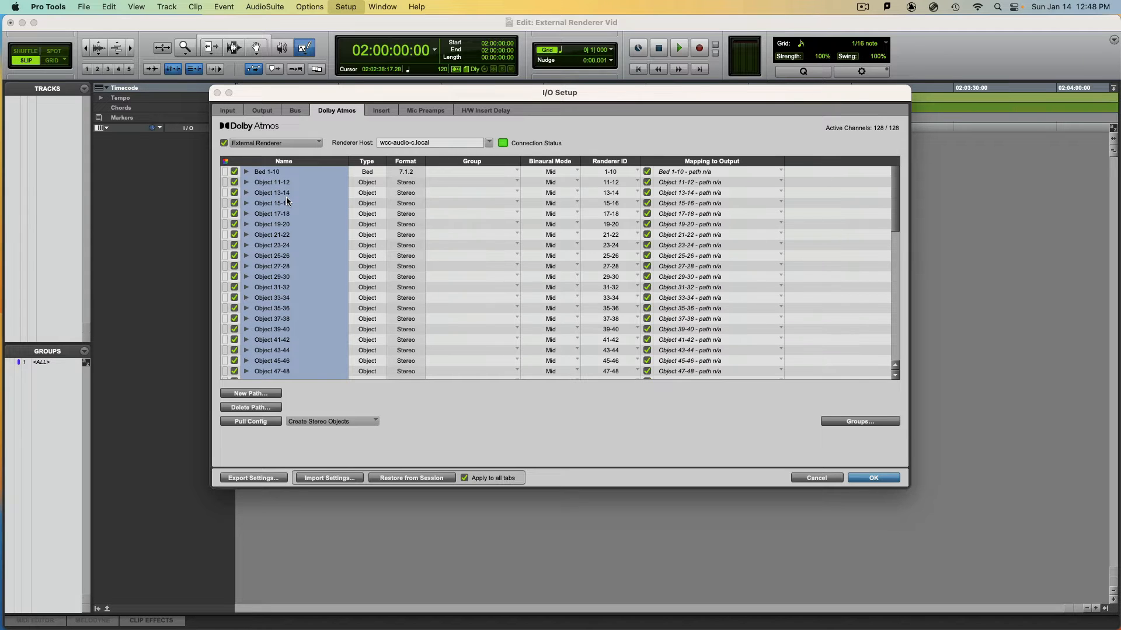
key(Delete)
Turn the Dolby Atmos renderer connection off and on again, leaving it enabled with External Renderer selected
click(225, 142)
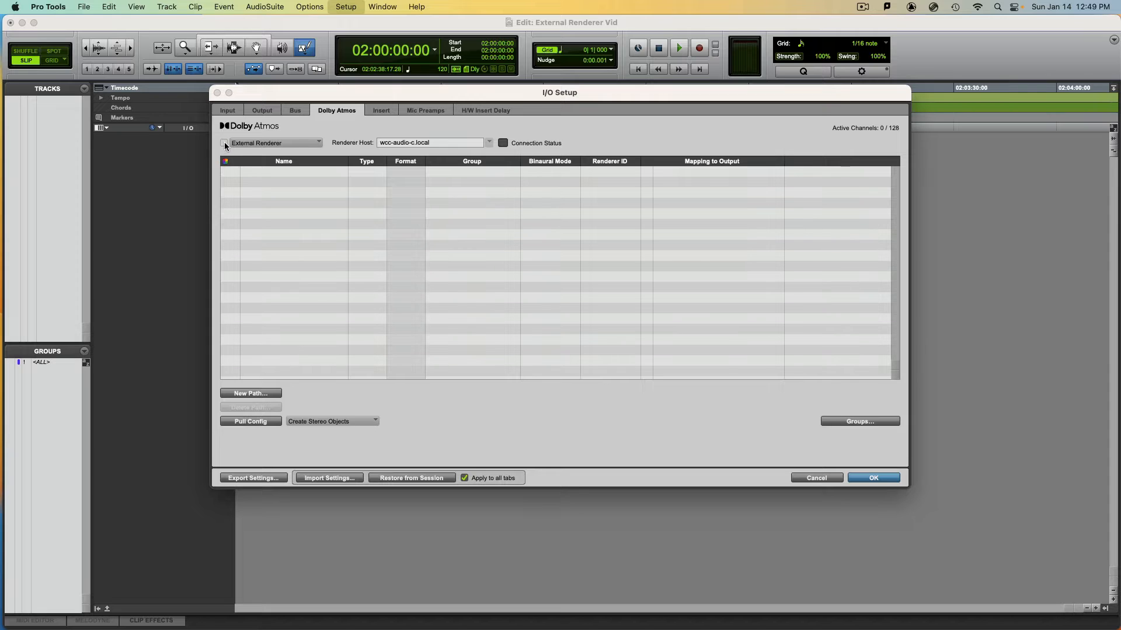
click(224, 142)
click(223, 143)
click(223, 142)
click(279, 144)
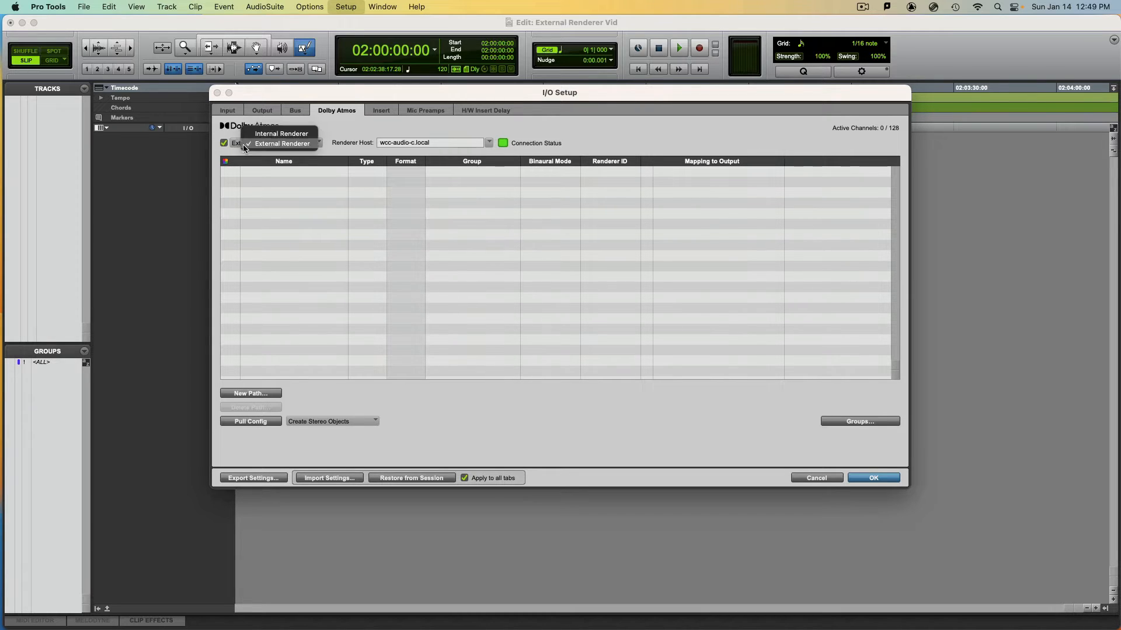
click(281, 145)
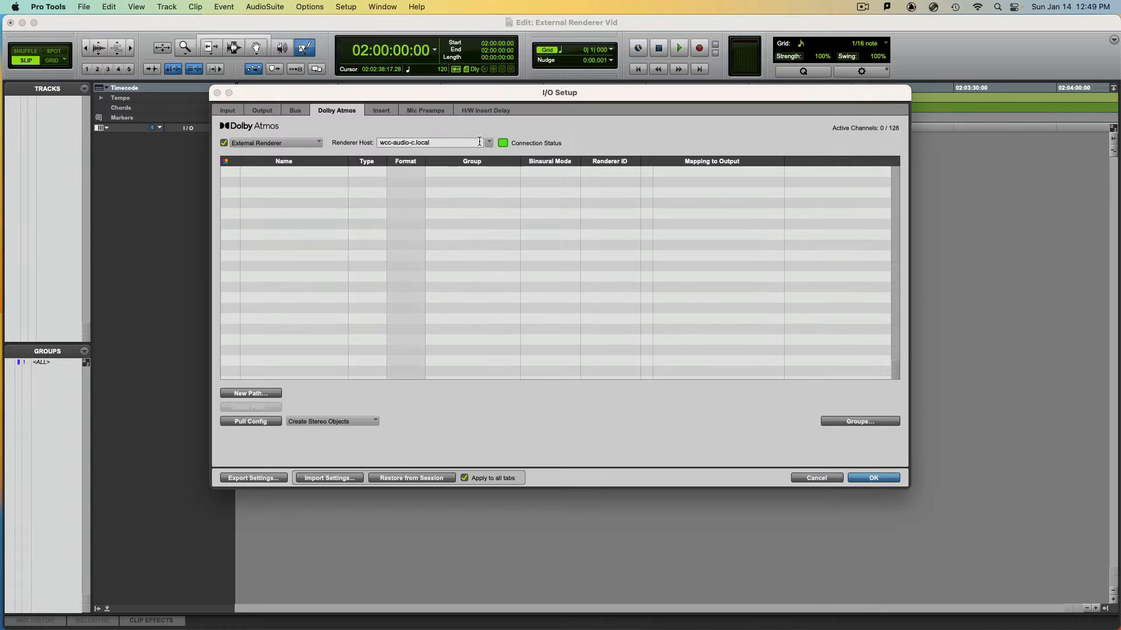
Select wcc-audio-c.local as the renderer host
click(489, 143)
click(474, 142)
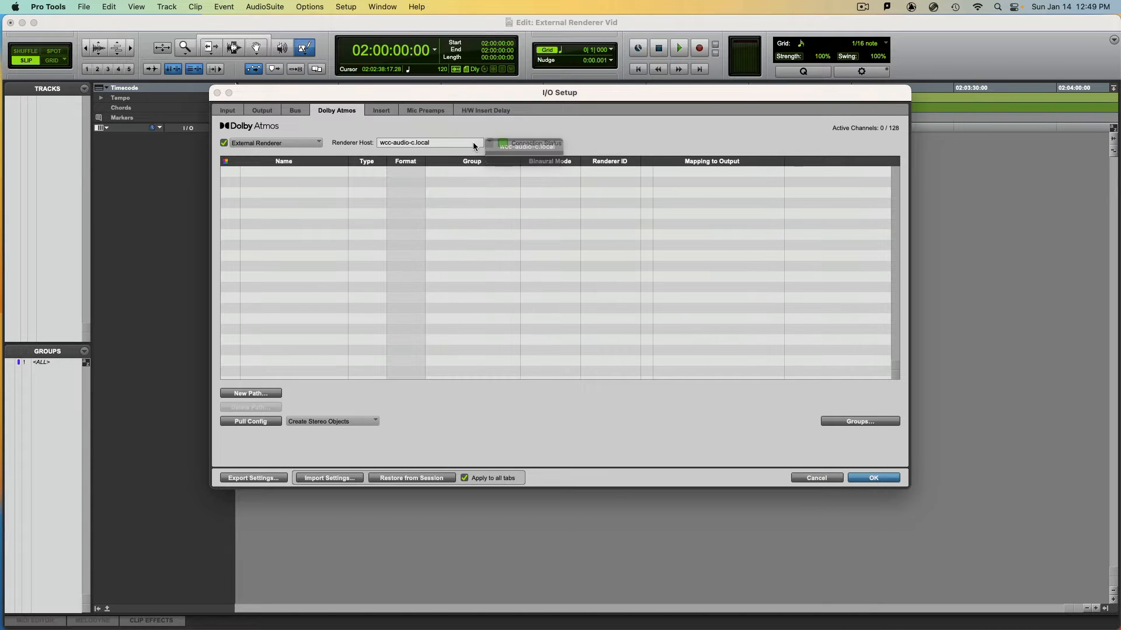
click(487, 141)
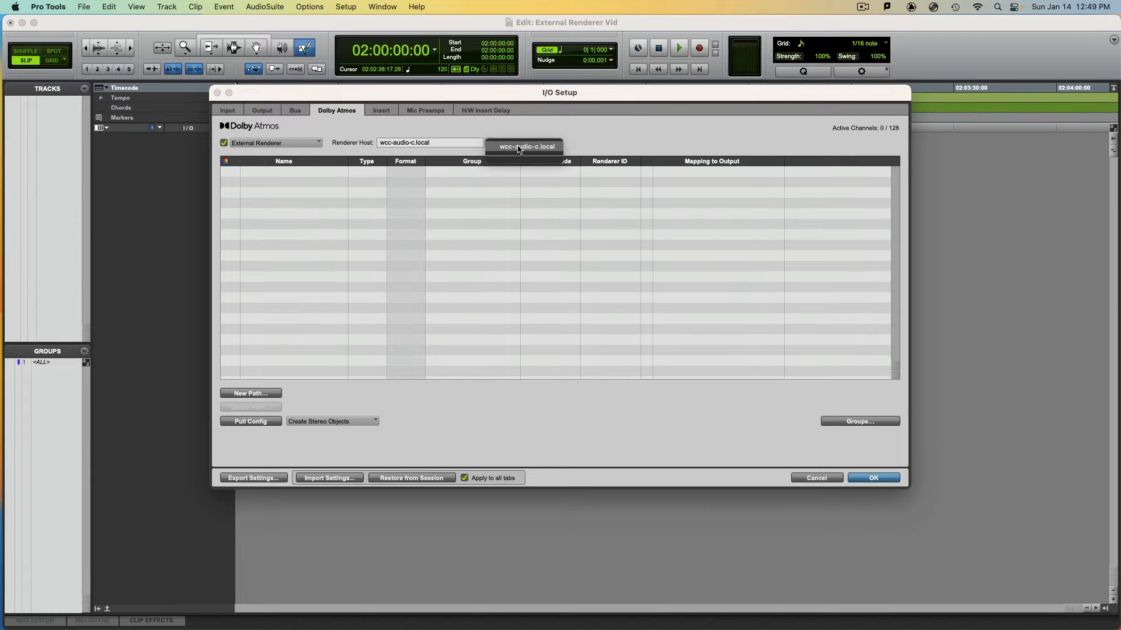
click(512, 150)
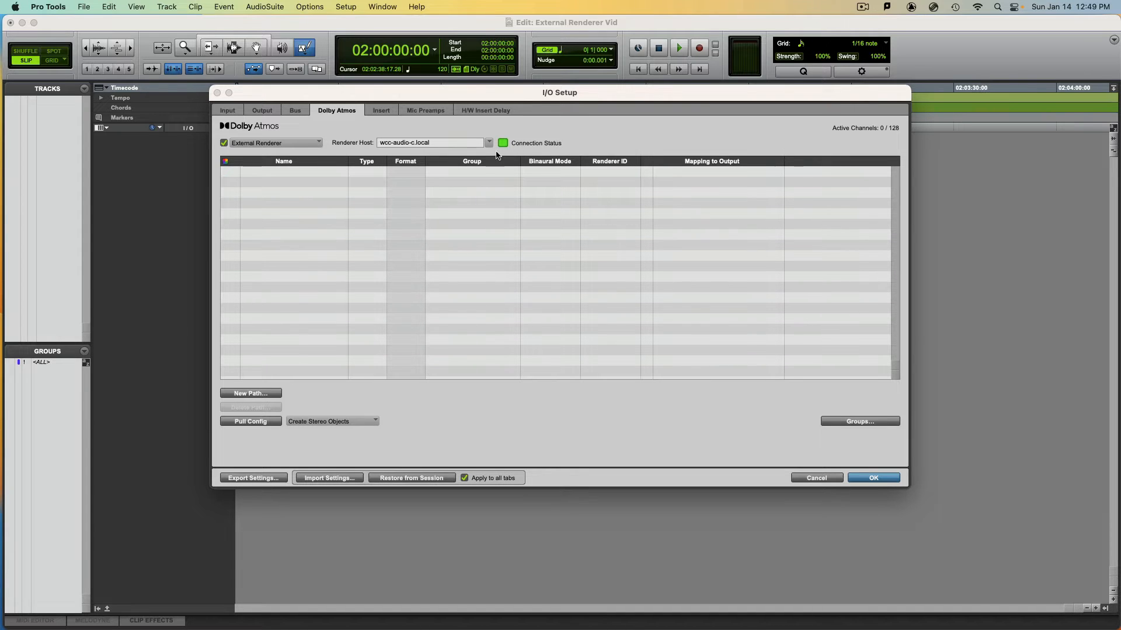
Pull the configuration from the external renderer with stereo objects, and review the created Dolby Atmos and output paths
click(258, 422)
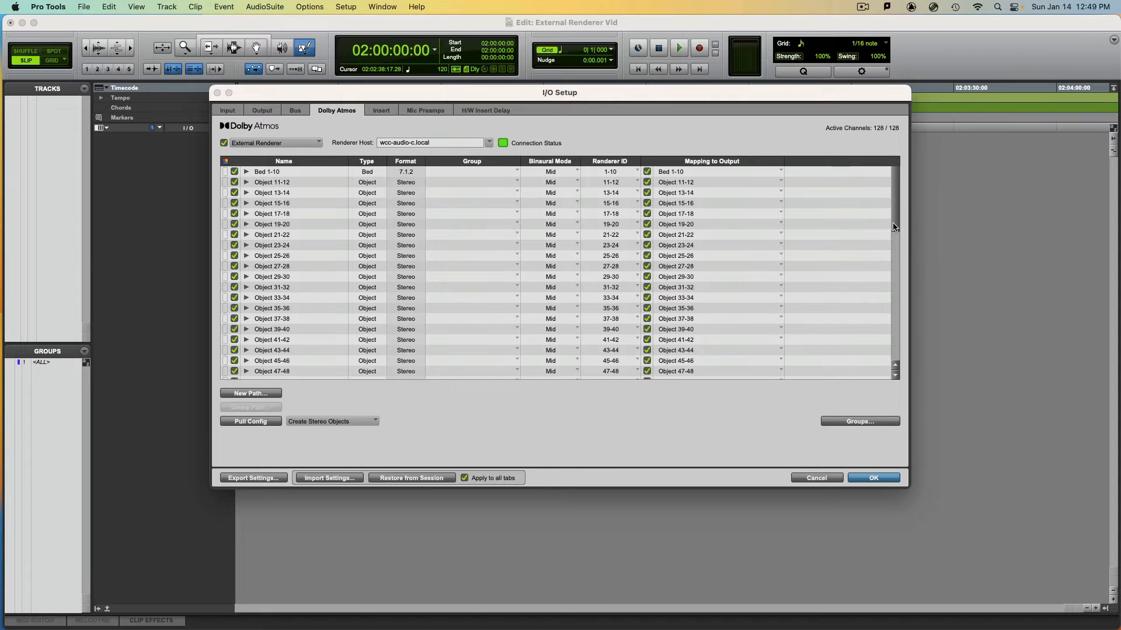
scroll(897, 228, down, 10)
drag(899, 284, 886, 148)
click(262, 111)
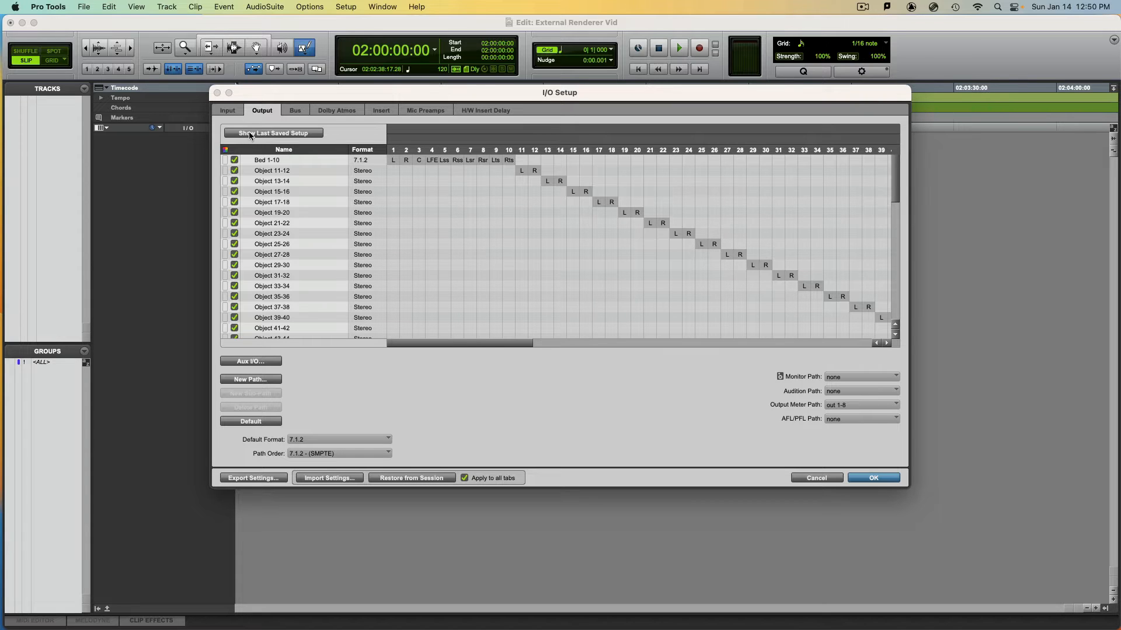
click(238, 112)
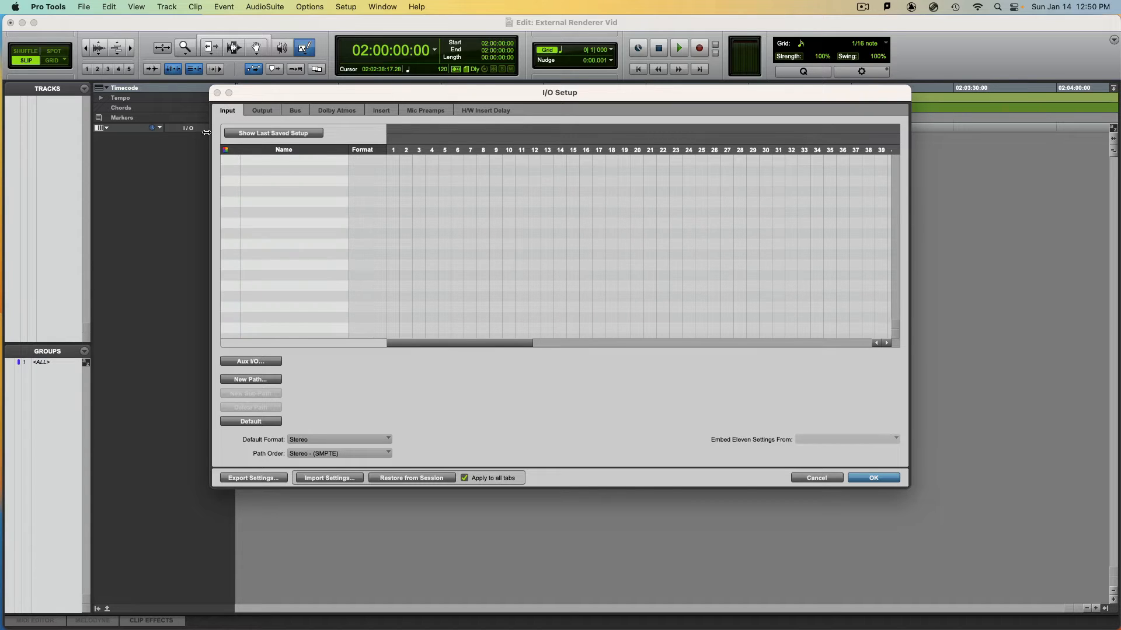
click(256, 113)
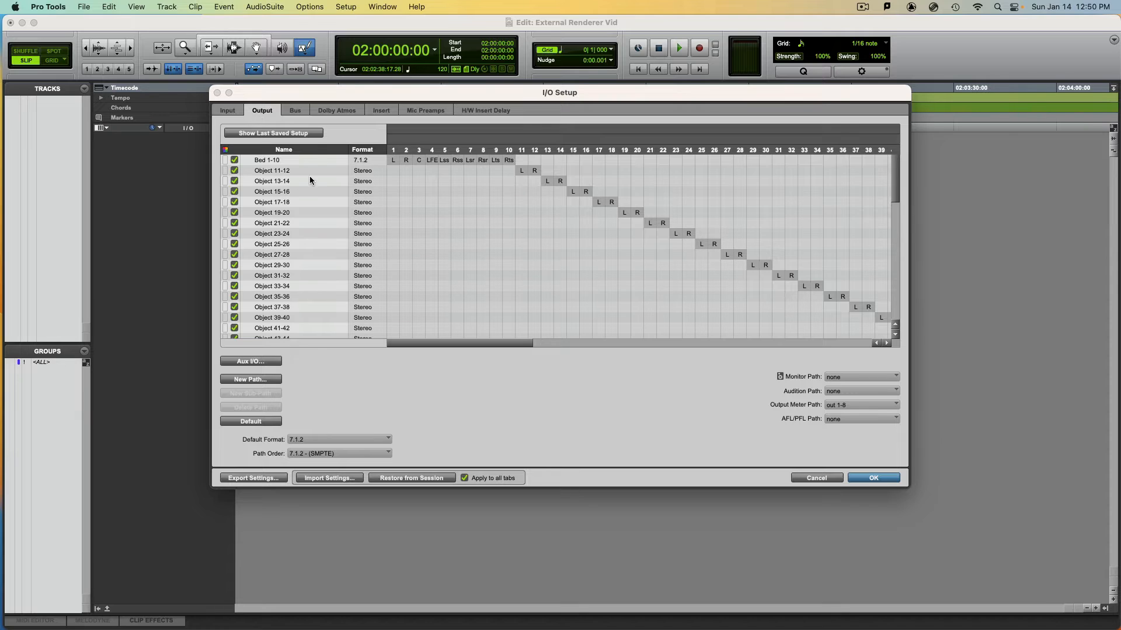
Create the default set of internal busses in the I/O Setup
click(304, 112)
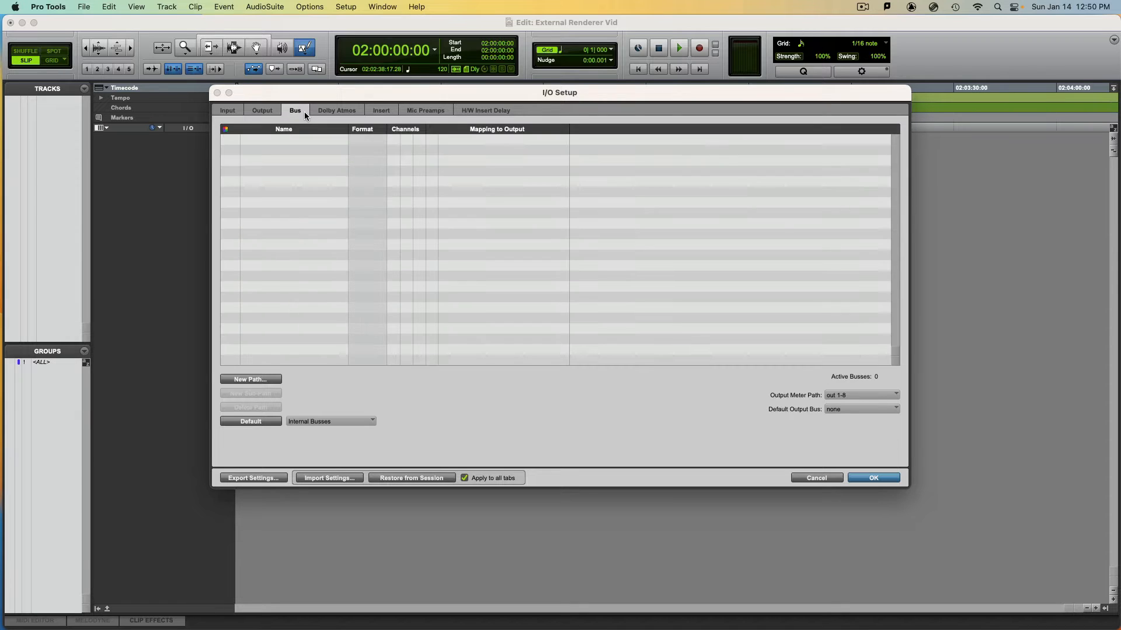
click(266, 422)
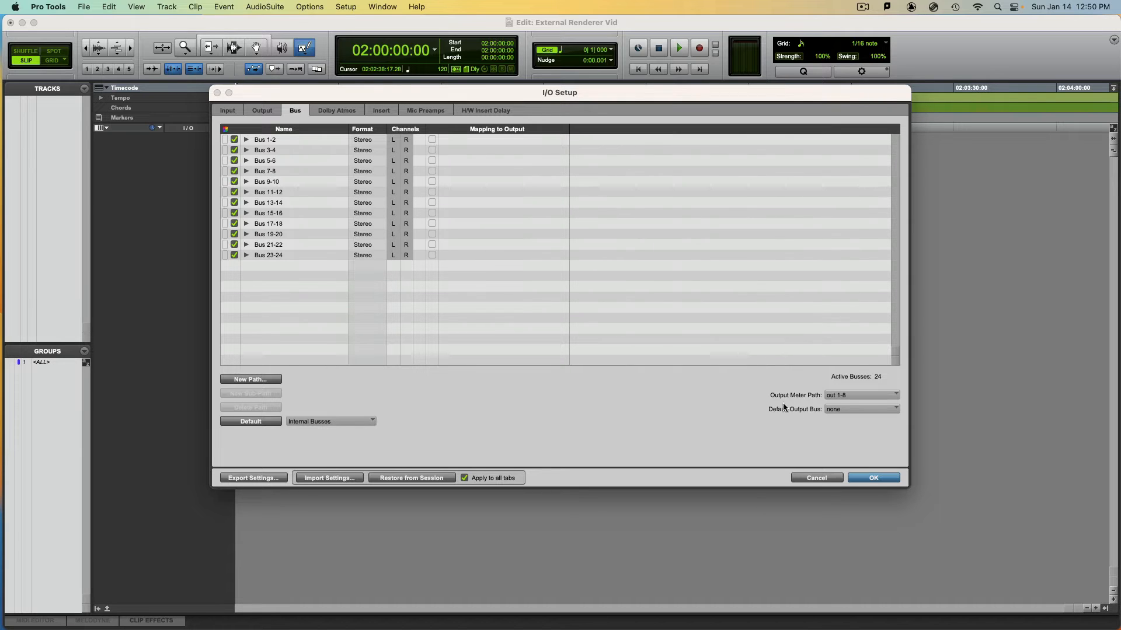
Set the default output bus to Bed 1-10 (7.1.2) and apply the I/O Setup changes
click(853, 409)
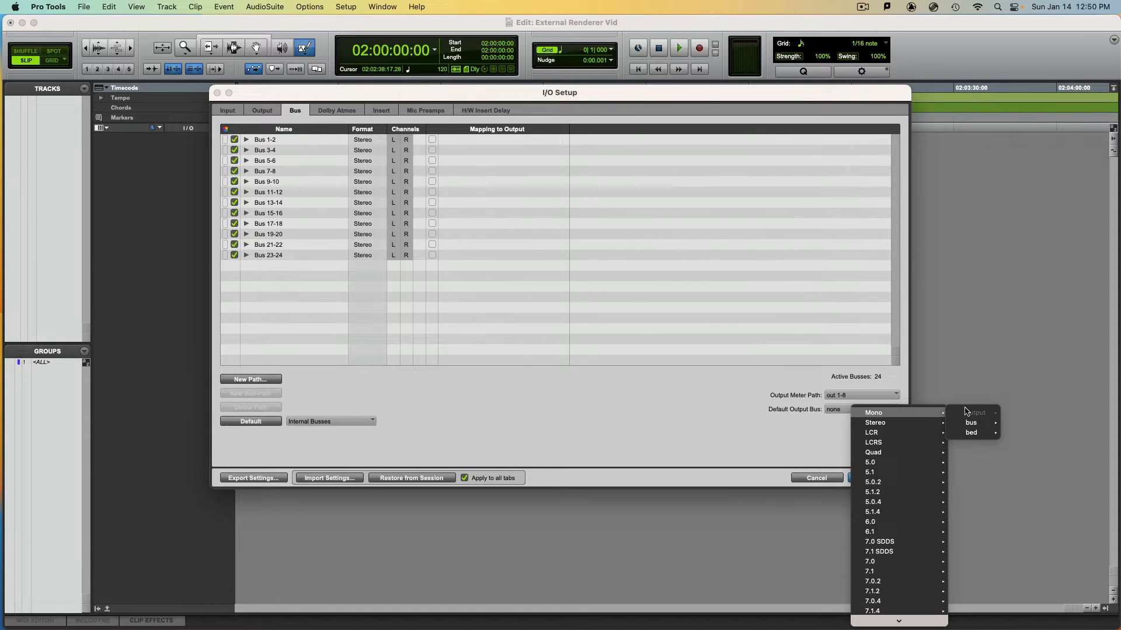
mouse_move(988, 439)
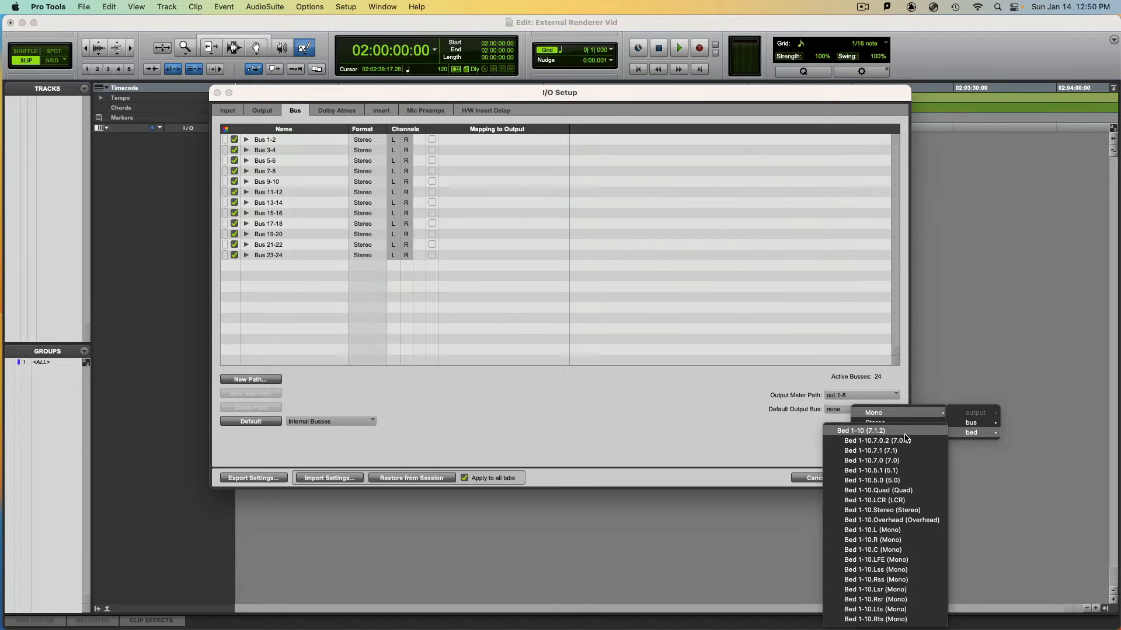
click(905, 434)
click(848, 411)
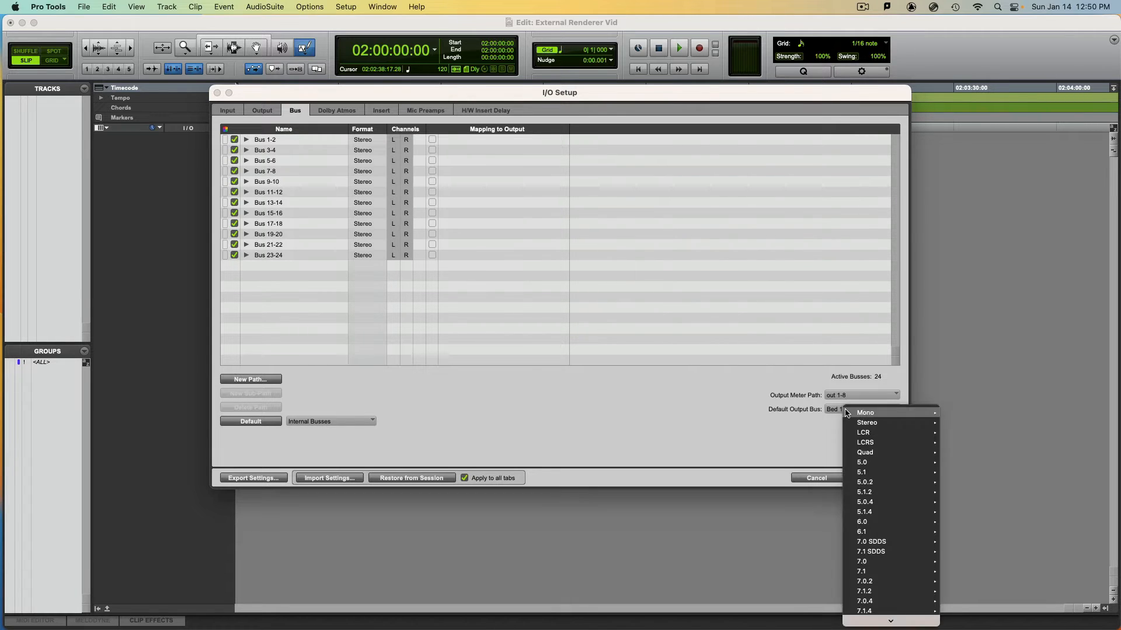
mouse_move(859, 425)
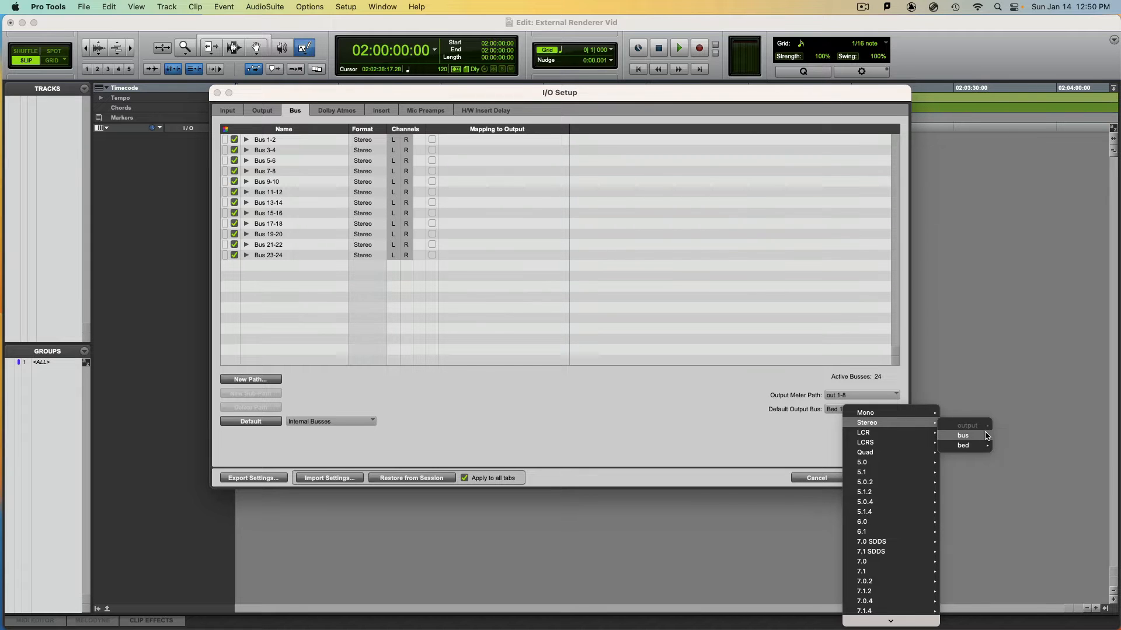
mouse_move(974, 445)
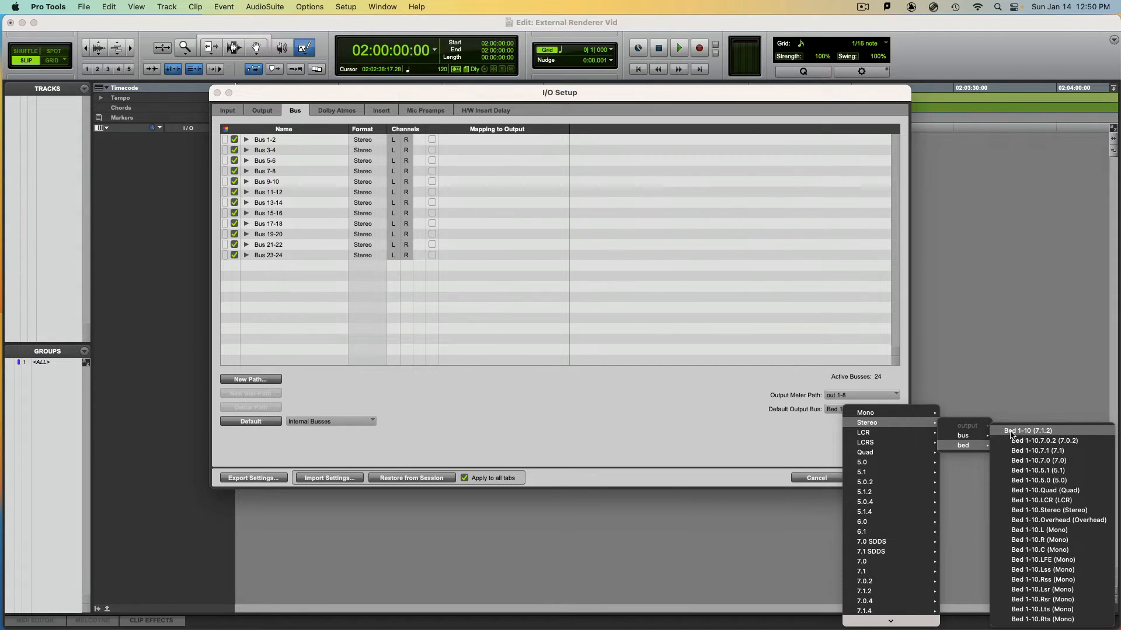
click(1012, 435)
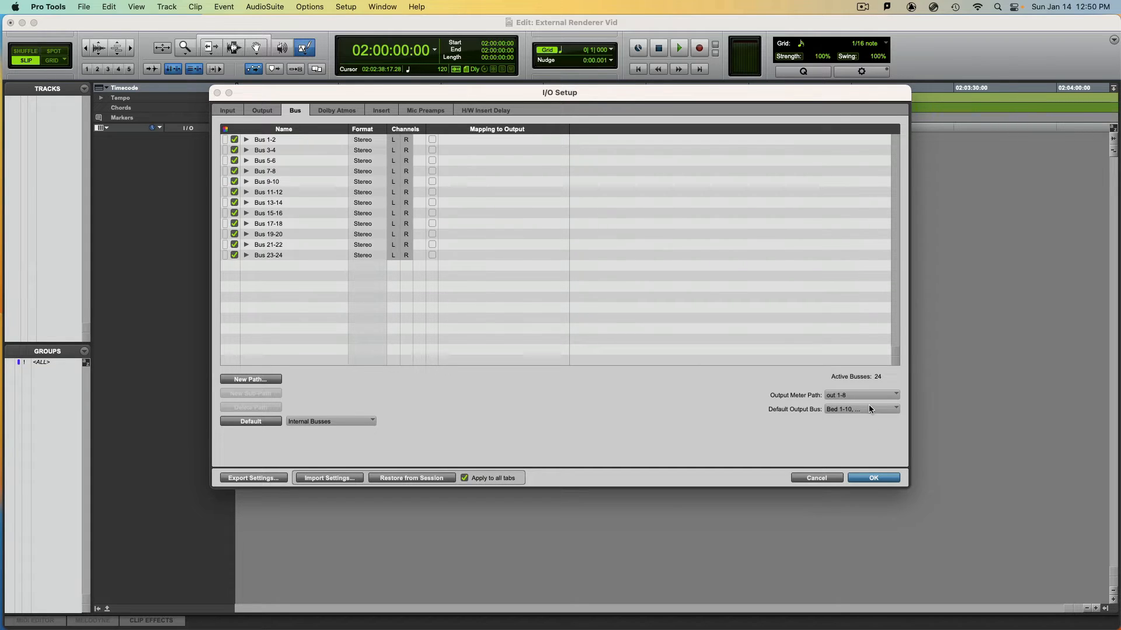
click(874, 478)
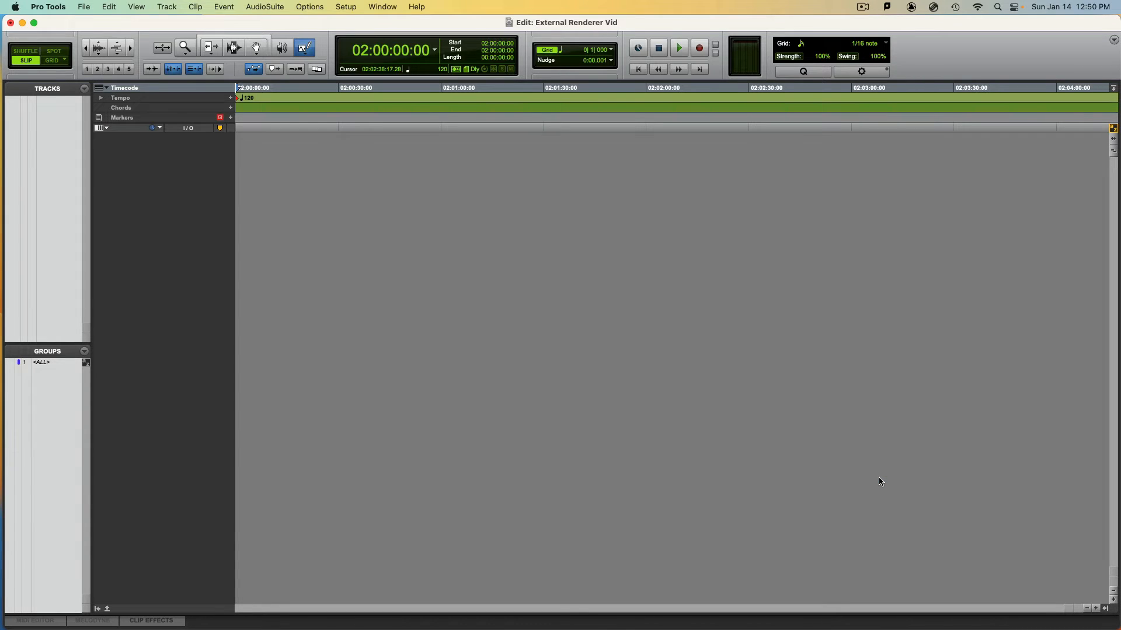
Switch to the Mix window and create two new mono Aux Input tracks
key(super+equal)
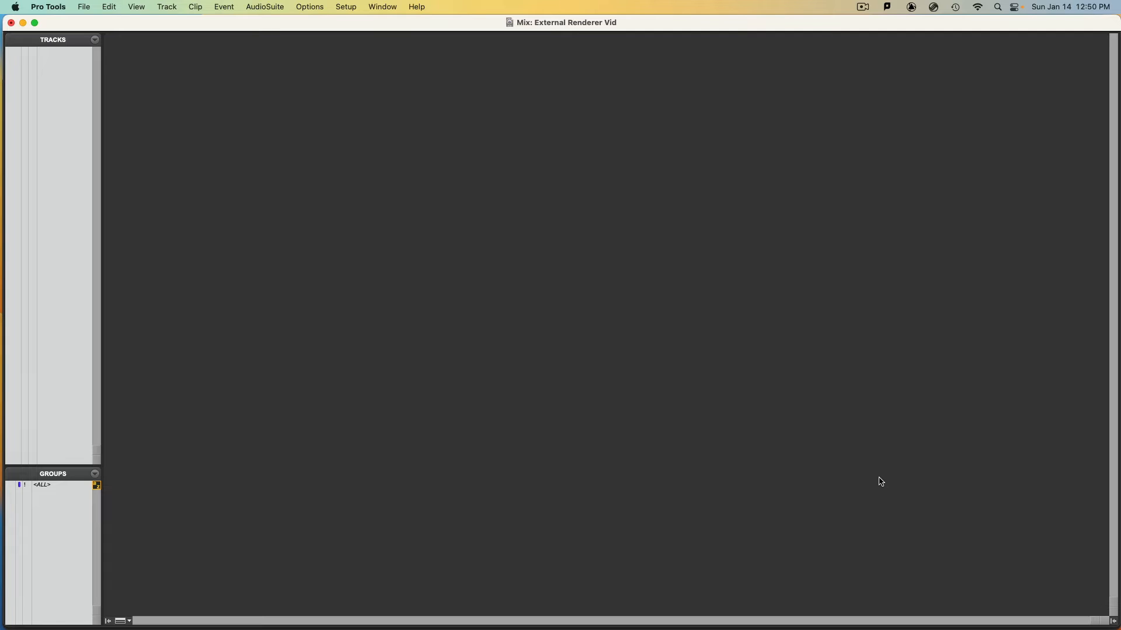
key(super+shift+n)
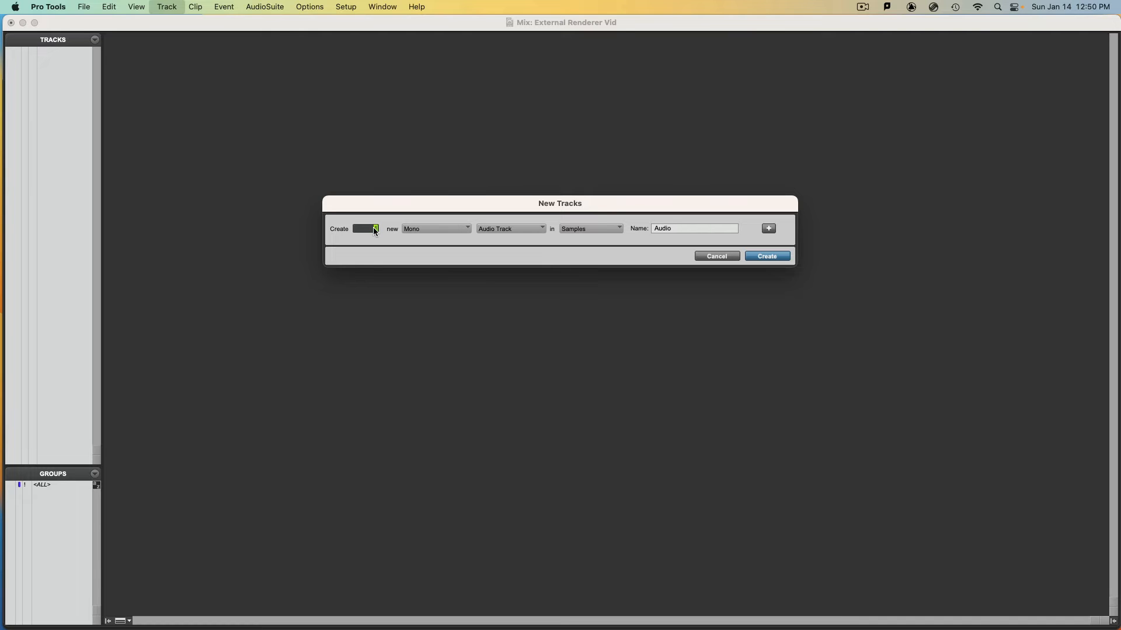
click(499, 229)
click(500, 238)
click(768, 256)
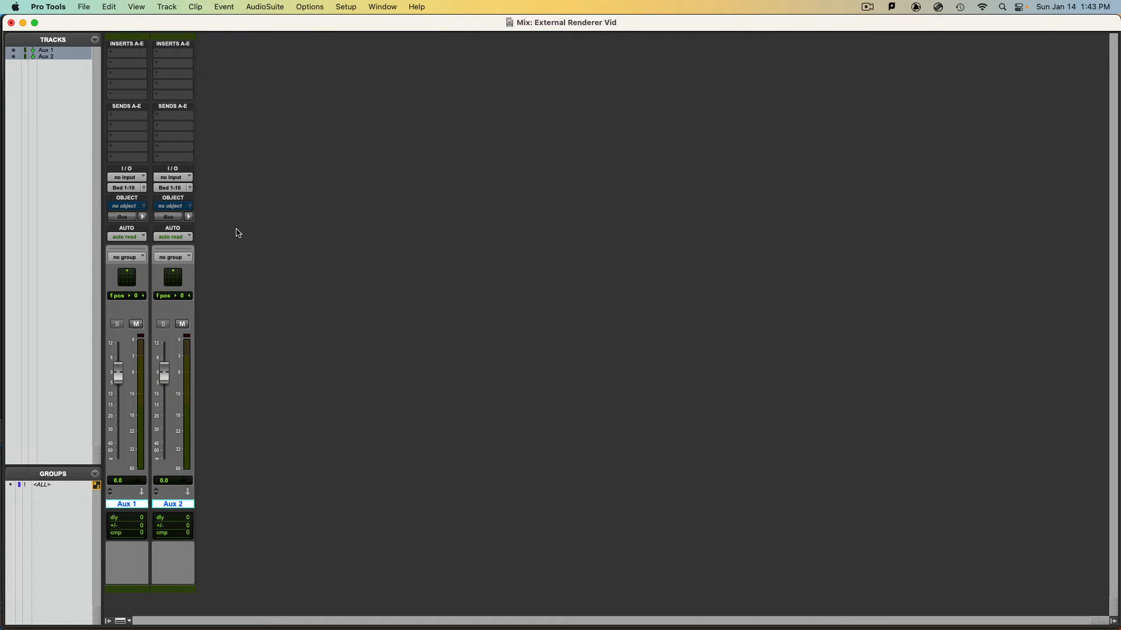
Check that the Object section is enabled in the Mix window's view options
click(127, 622)
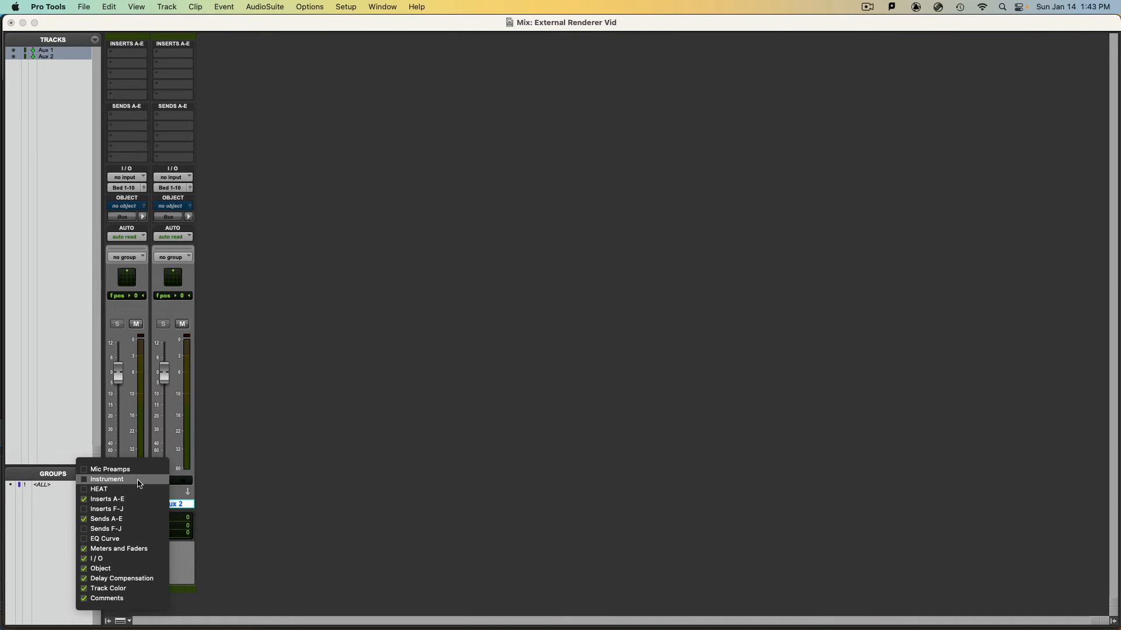
click(95, 569)
click(95, 569)
click(95, 569)
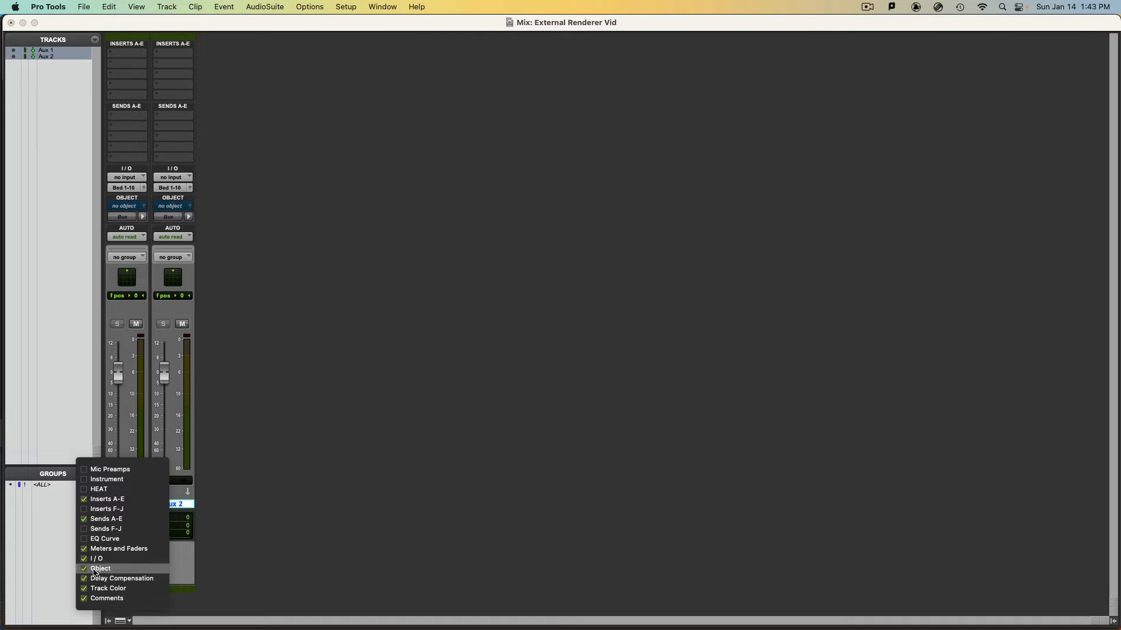
click(96, 569)
click(261, 466)
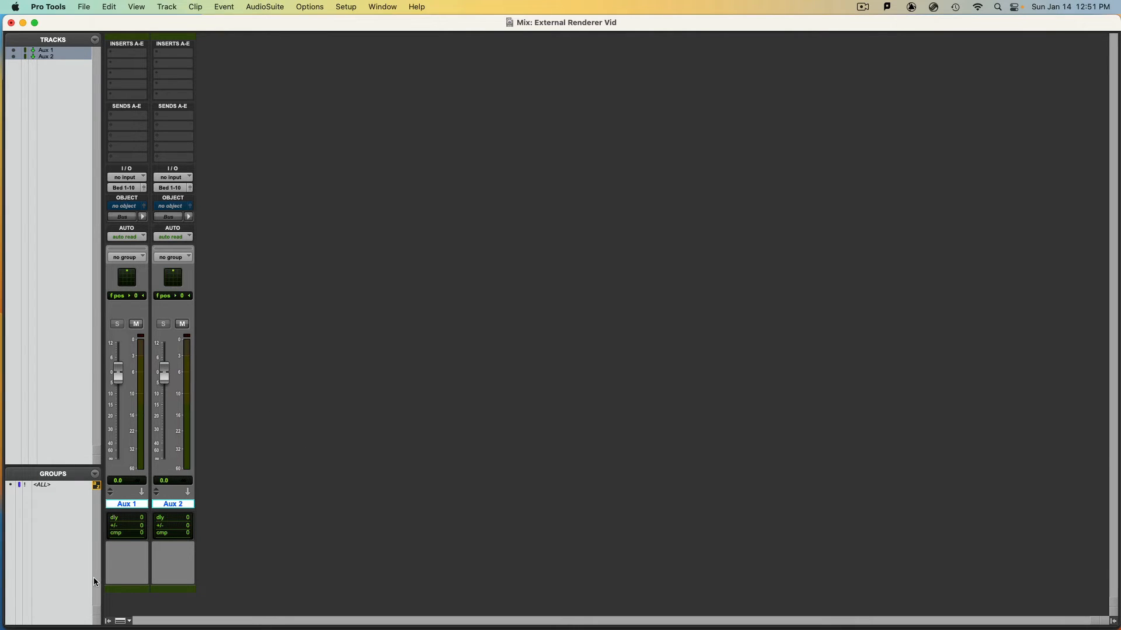
Rename the Aux 1 track as BIN and check its bed output assignment
double_click(128, 504)
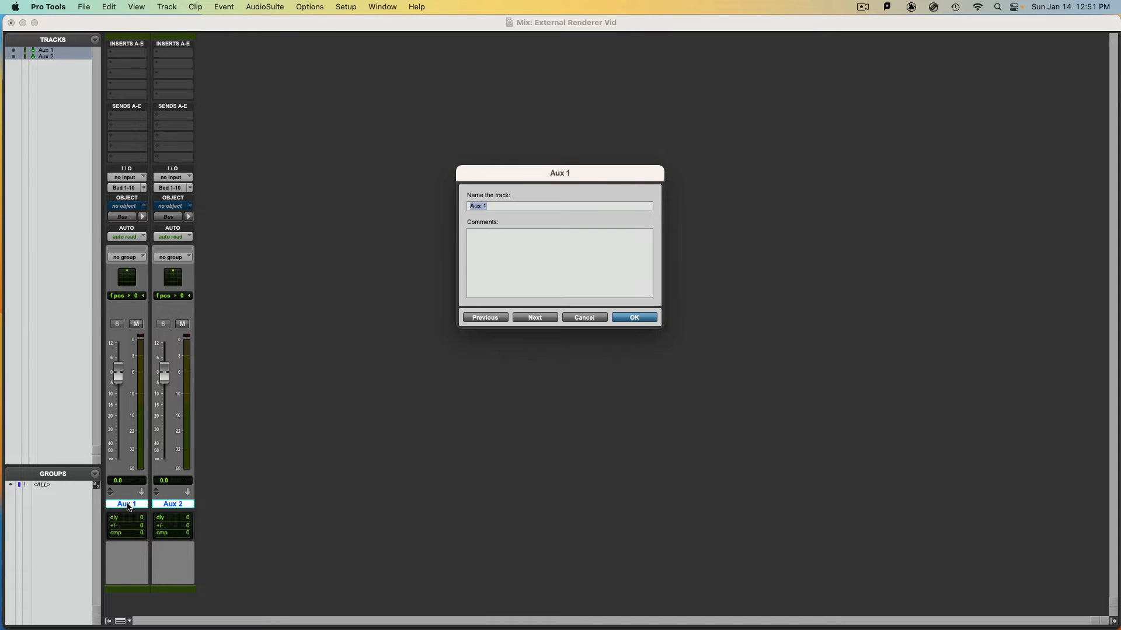
text(Bl)
key(Return)
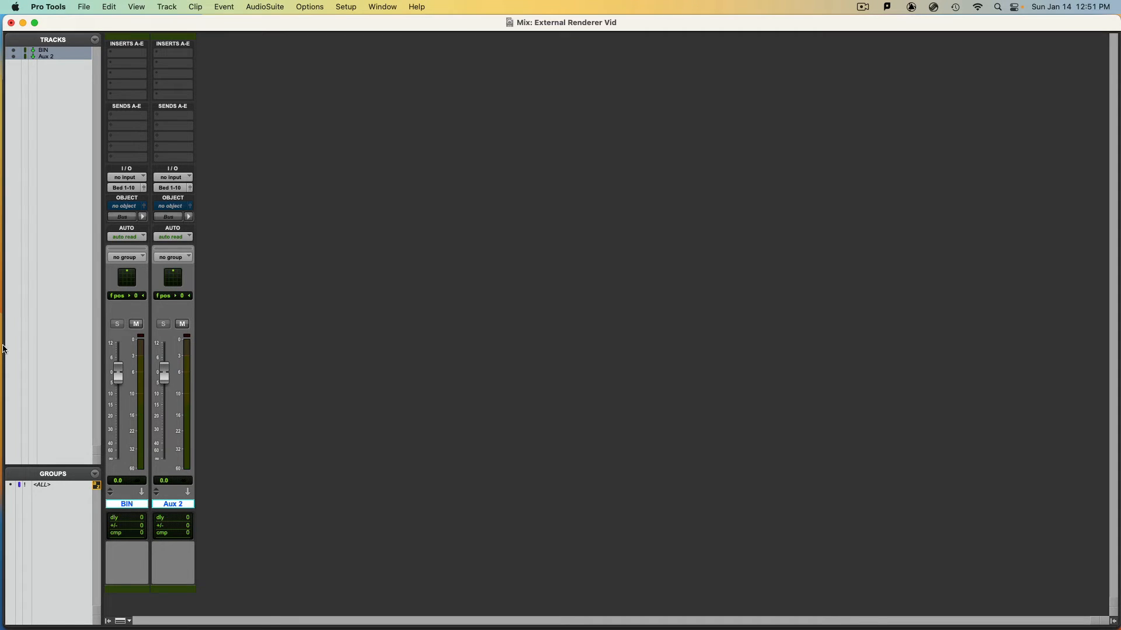
click(126, 188)
mouse_move(133, 170)
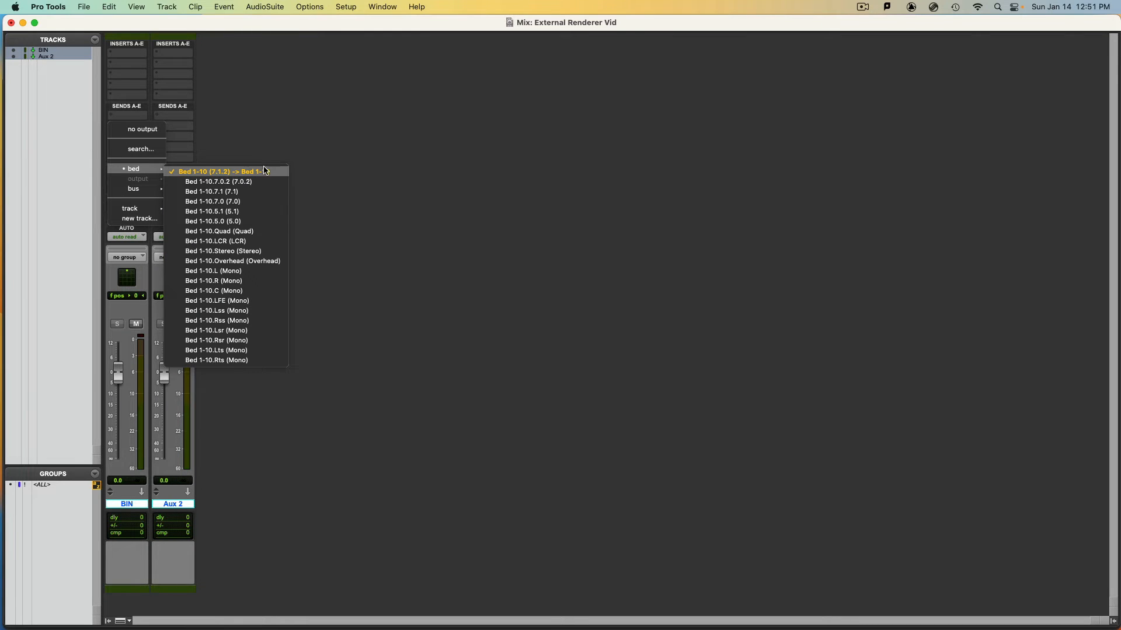
click(341, 135)
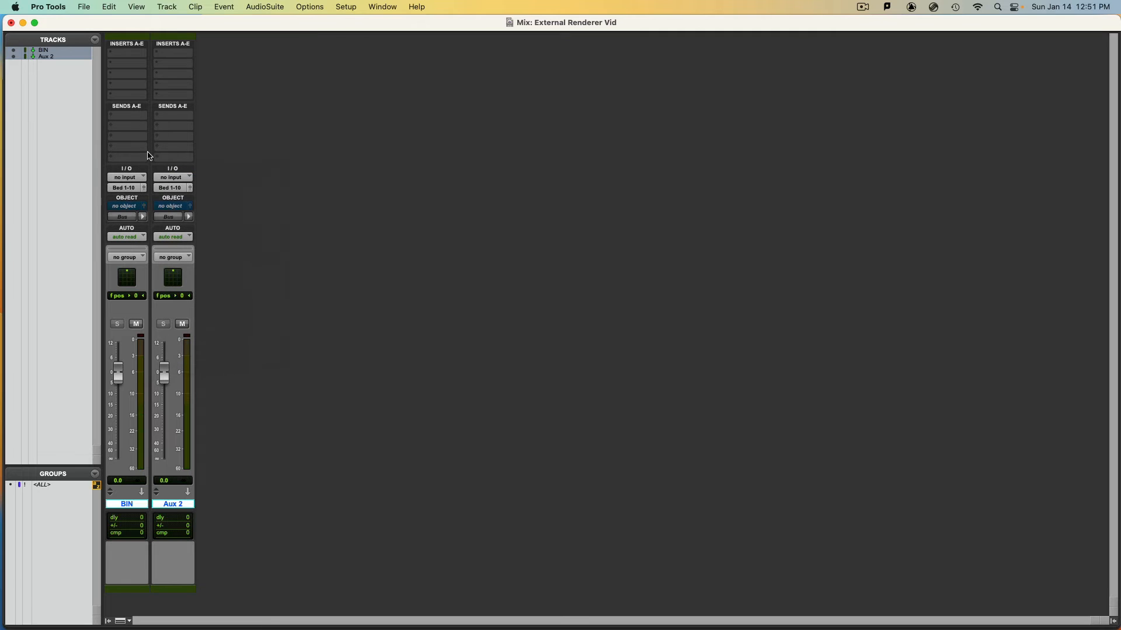
click(133, 68)
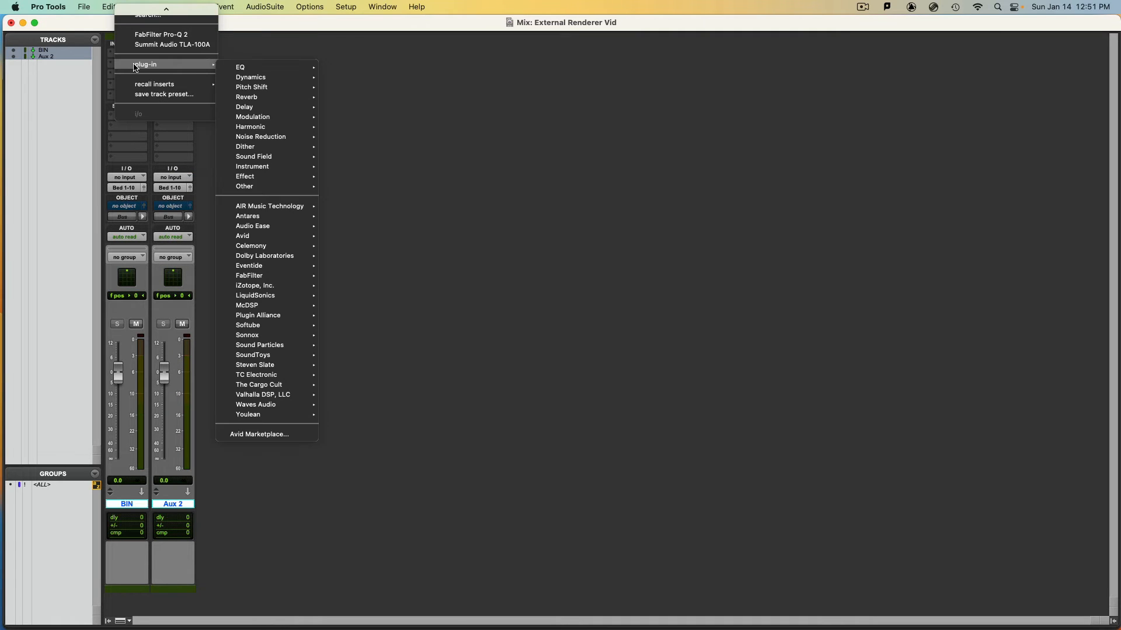
mouse_move(284, 256)
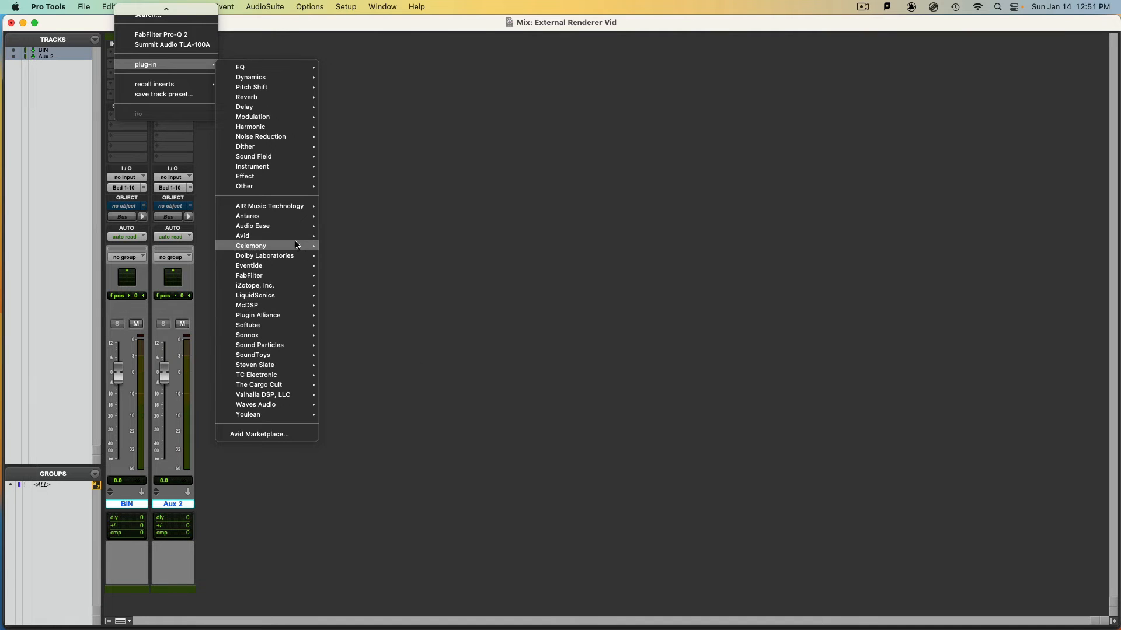
mouse_move(280, 191)
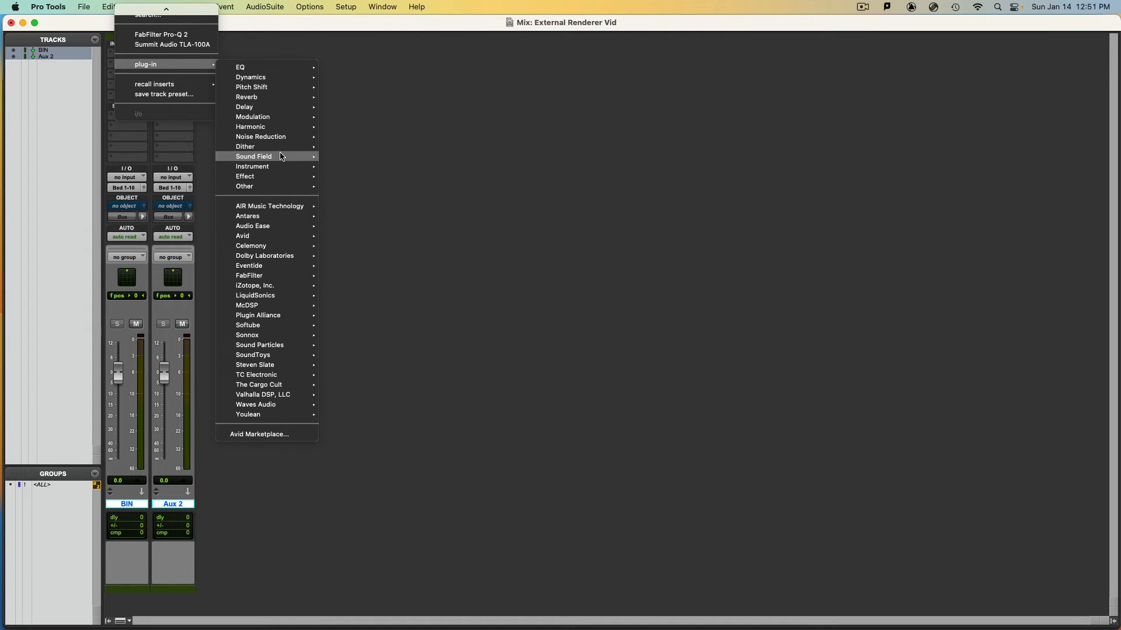
mouse_move(281, 156)
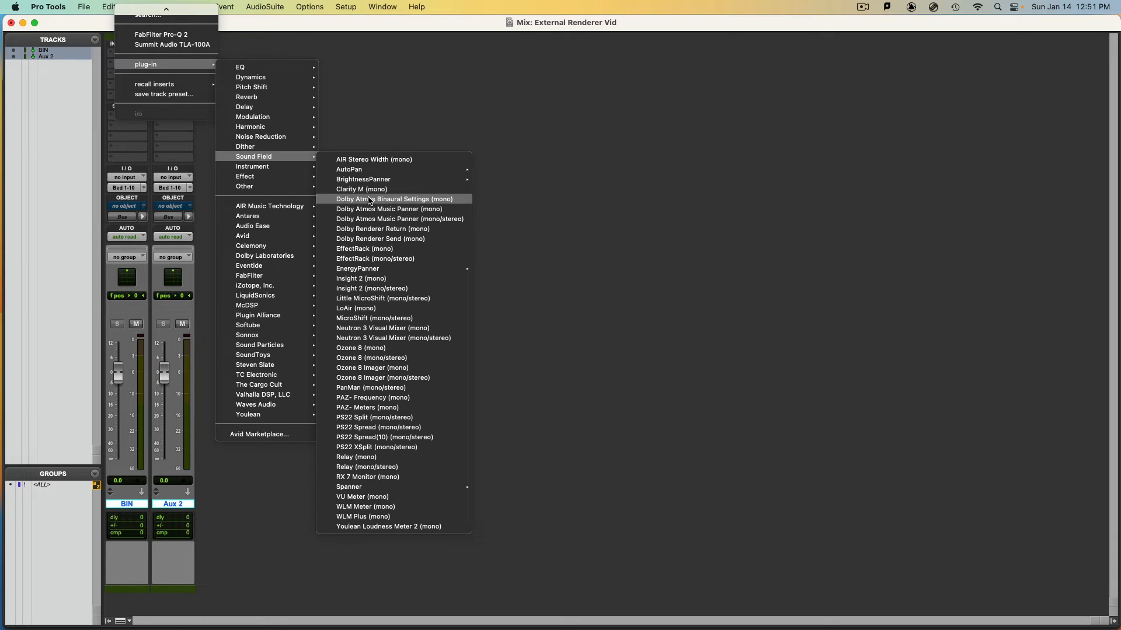
click(356, 92)
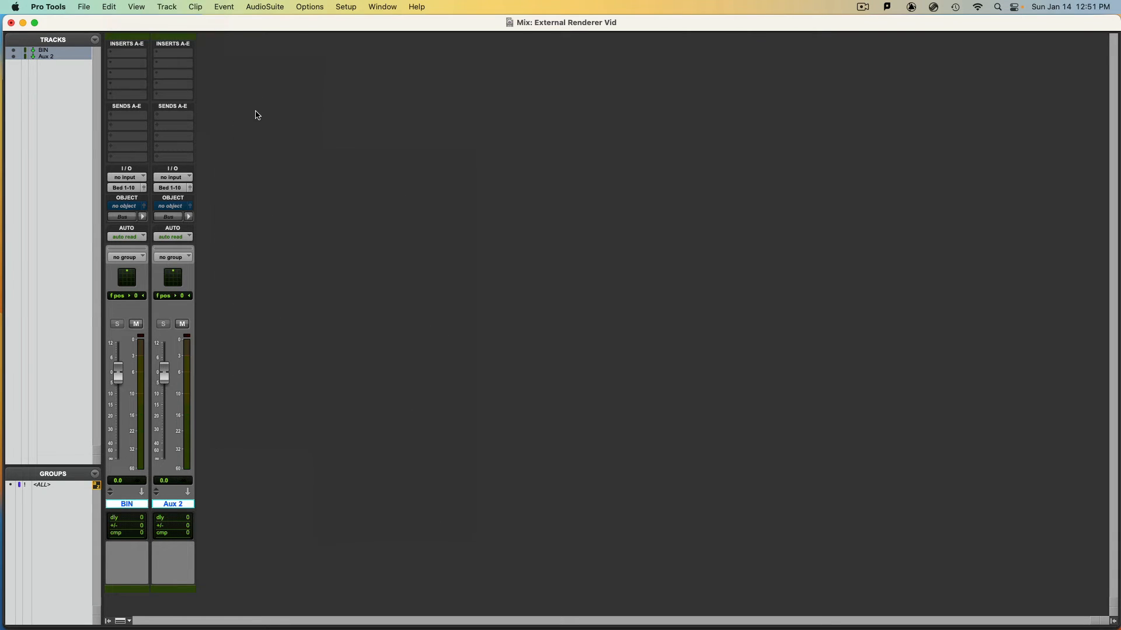
Insert Dolby Atmos Binaural Settings (mono) in the BIN track's second insert slot, review its input assignments and close the plug-in
click(140, 65)
mouse_move(146, 64)
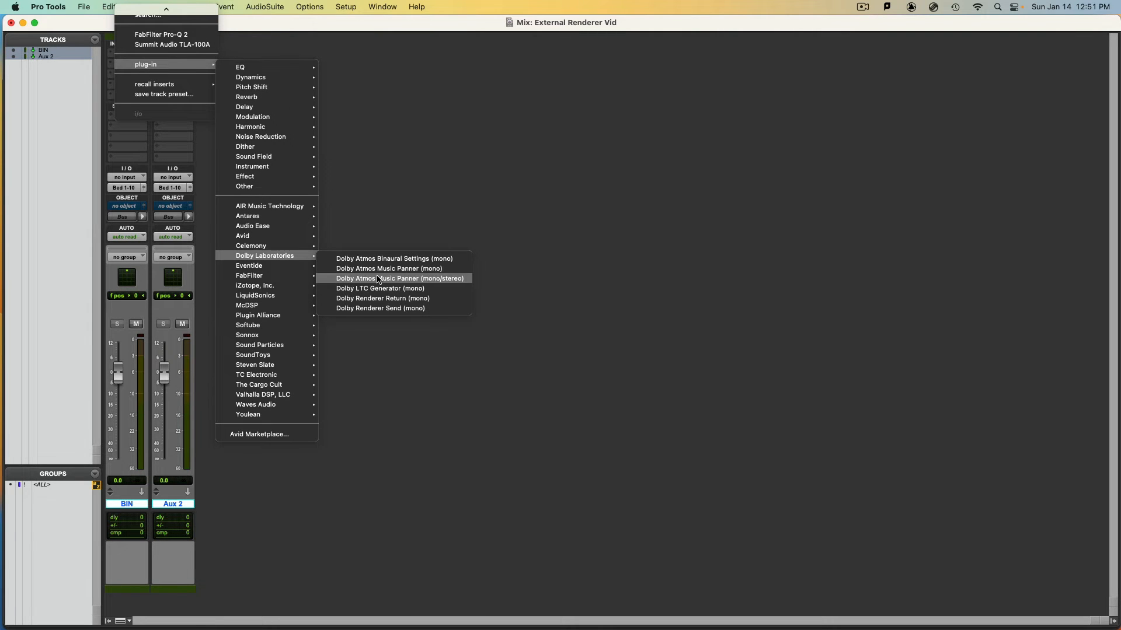
click(402, 260)
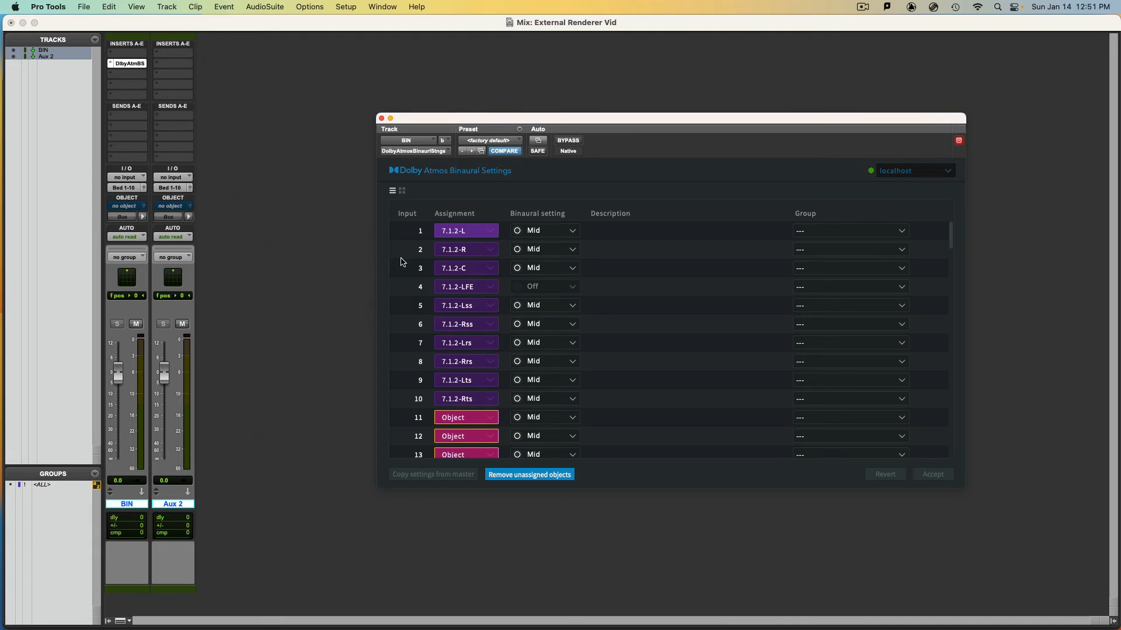
scroll(551, 333, down, 20)
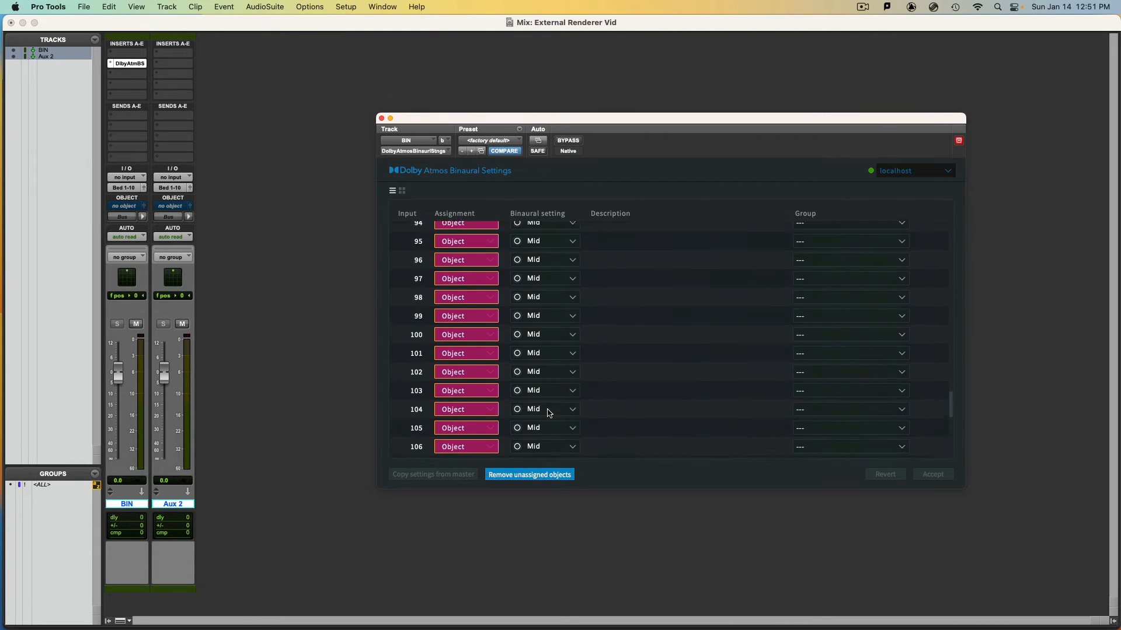
scroll(549, 413, up, 20)
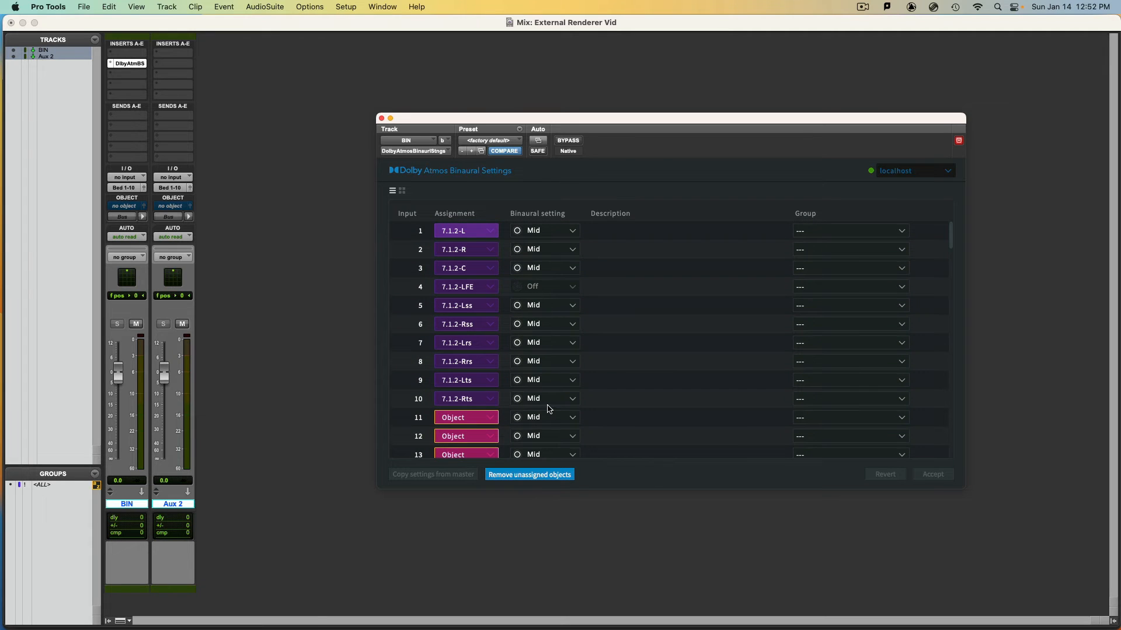
click(382, 118)
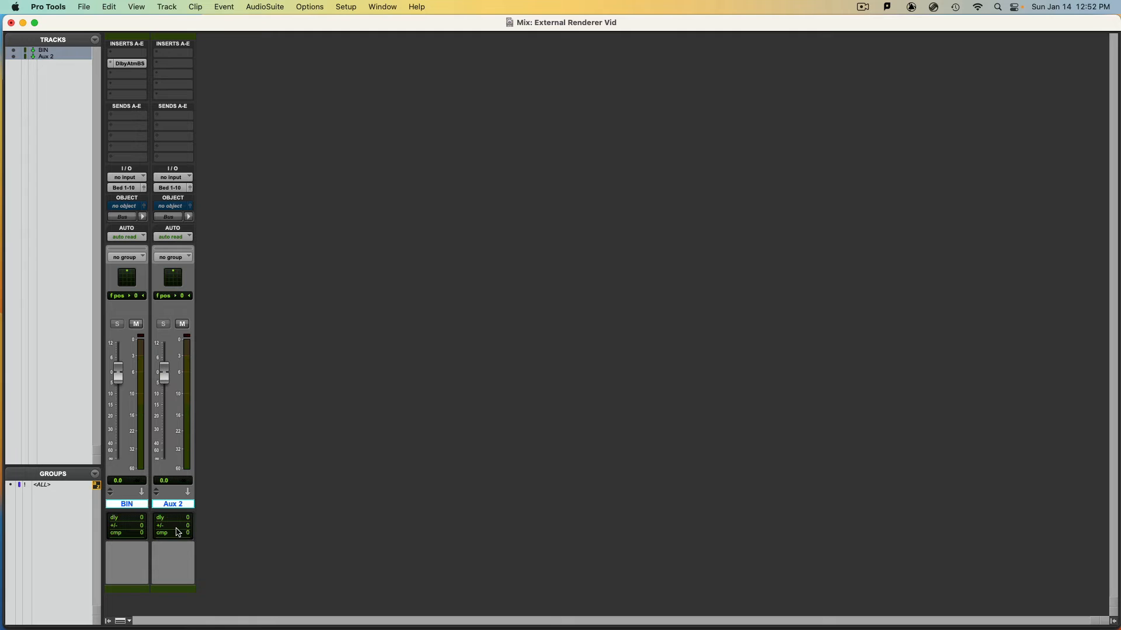
Rename the Aux 2 track as TC and check its output assignment
double_click(172, 504)
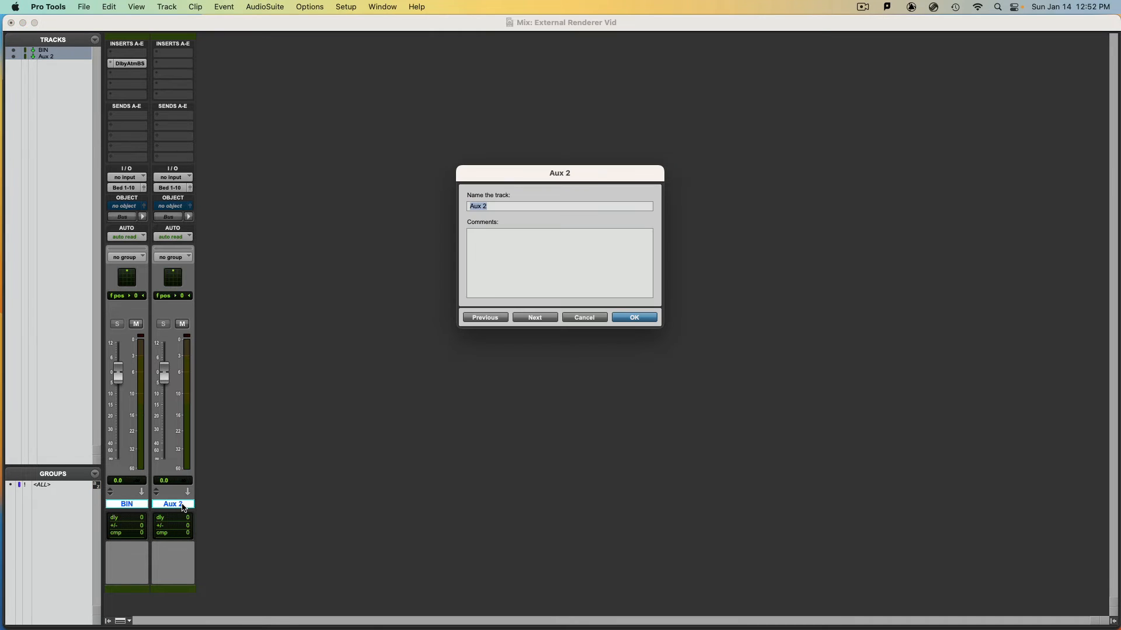
text(TC)
key(Return)
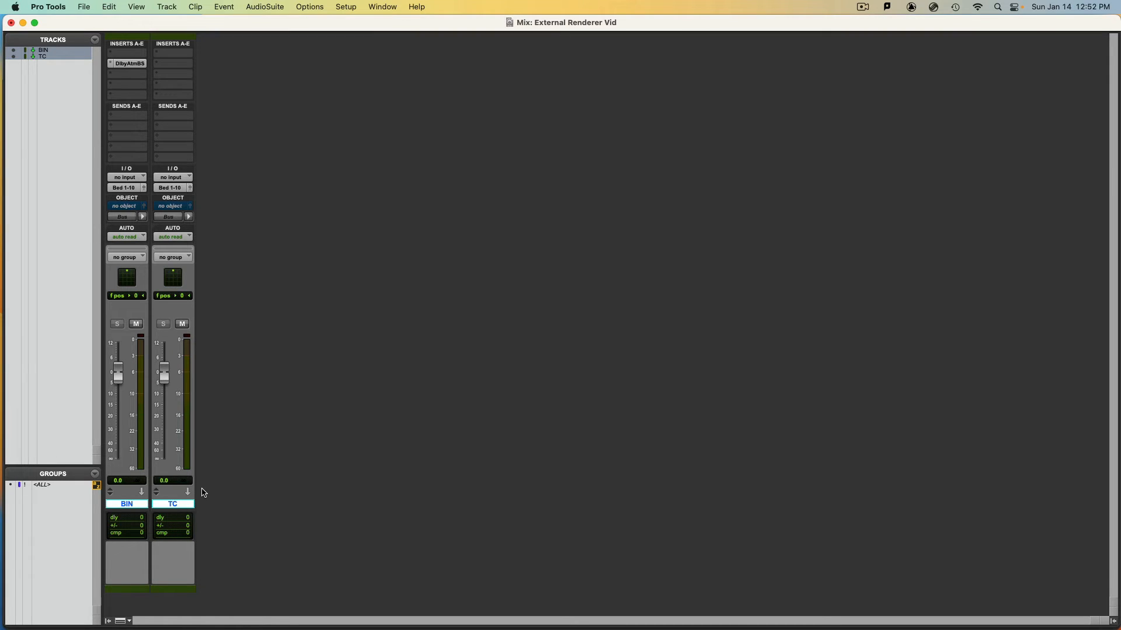
click(170, 187)
click(362, 132)
Assign Object 128 to the TC track and switch its output from bus to object mode
click(181, 204)
mouse_move(202, 625)
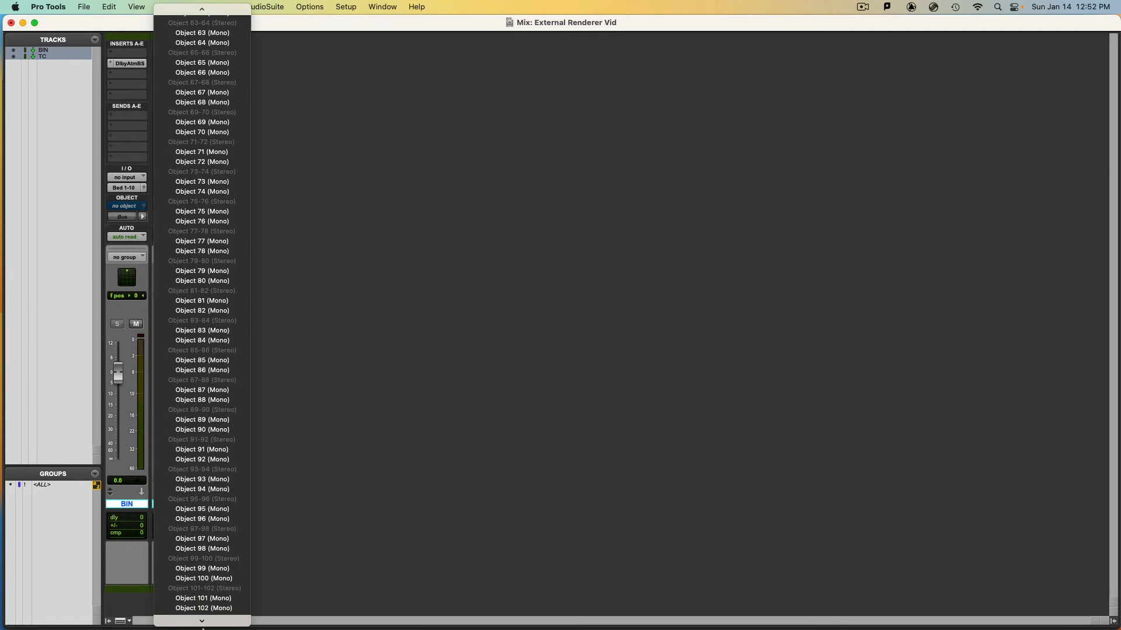
click(206, 619)
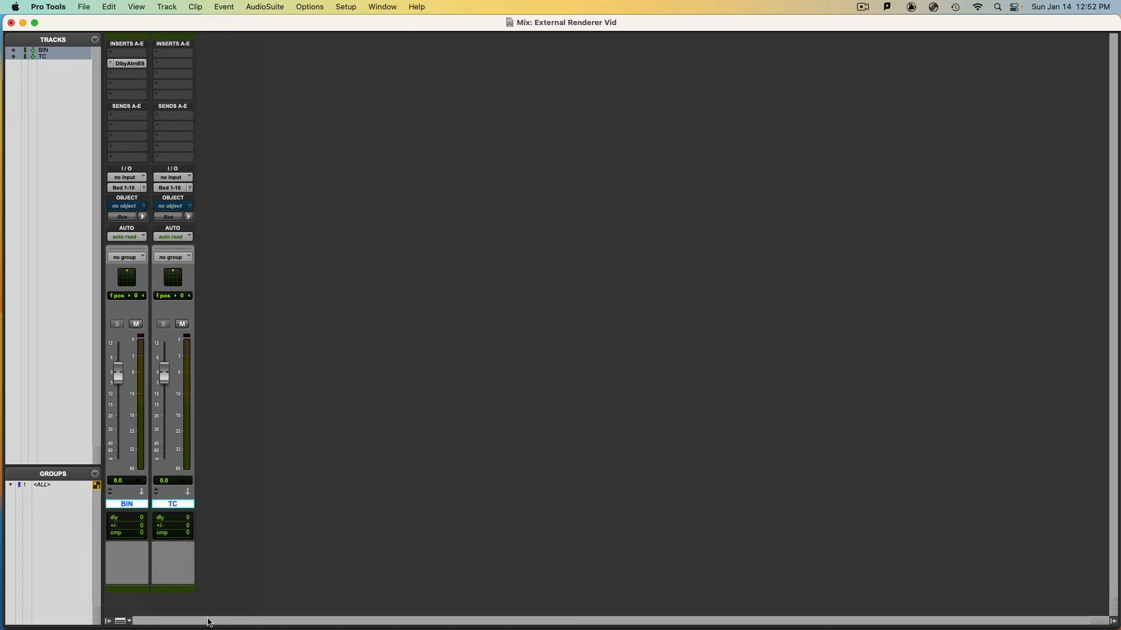
click(173, 219)
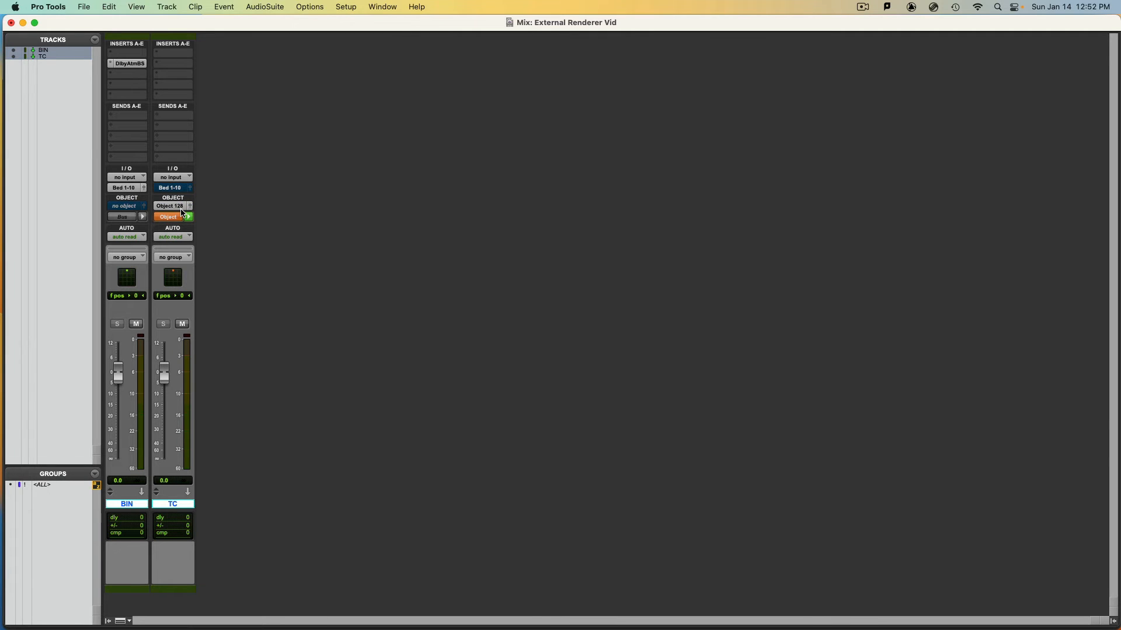
Insert the Dolby LTC Generator (mono) plug-in in the TC track's second insert slot
click(177, 70)
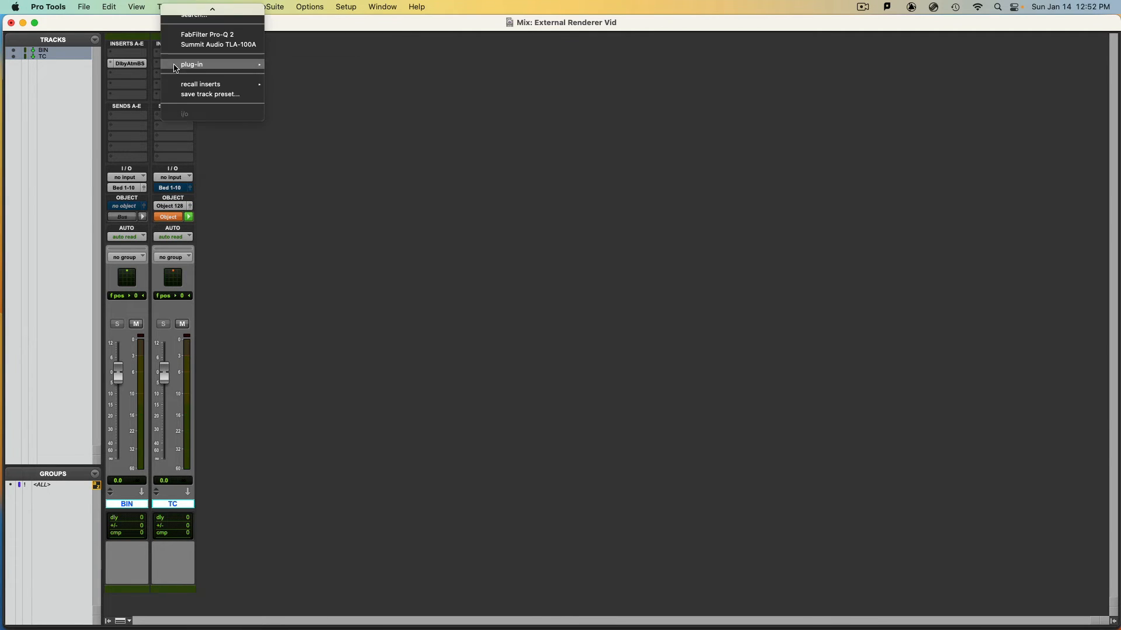
mouse_move(176, 67)
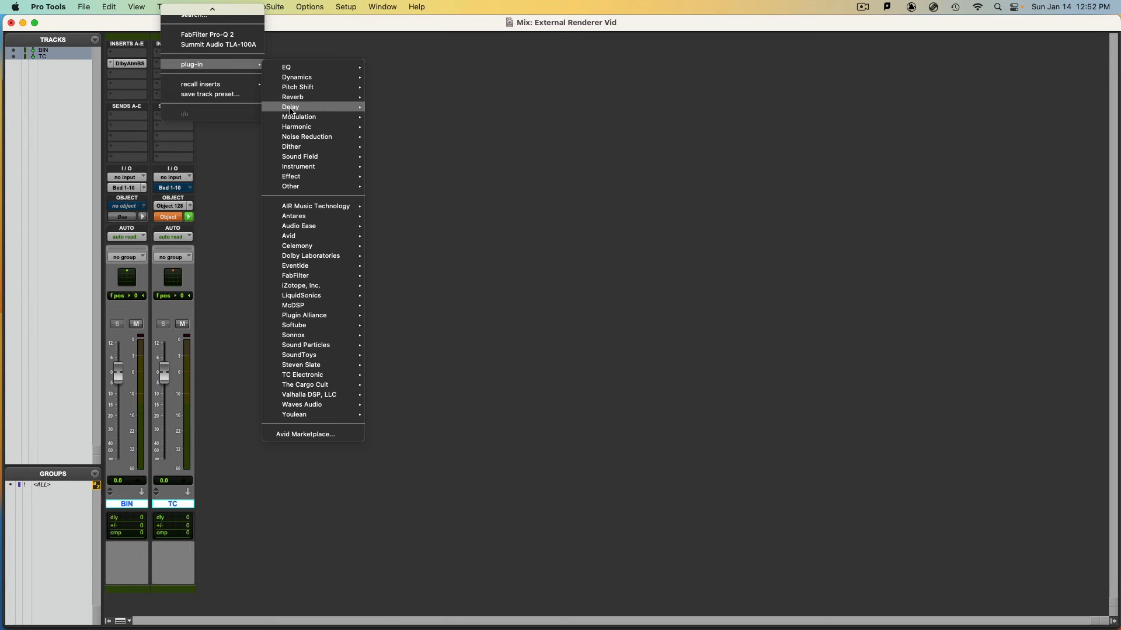
mouse_move(303, 156)
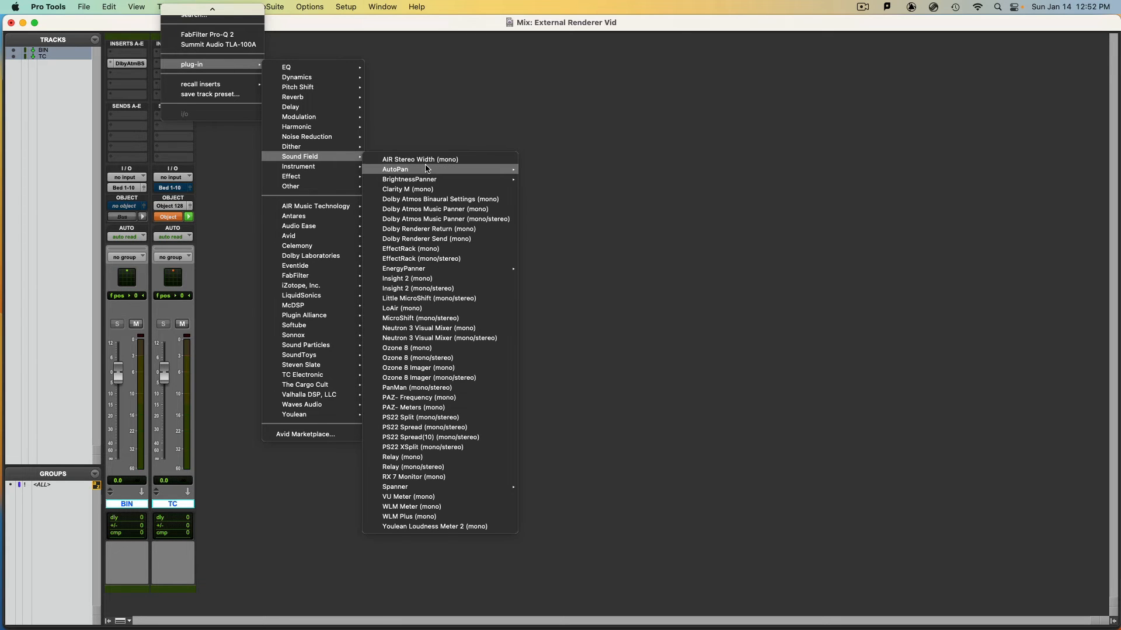
mouse_move(426, 169)
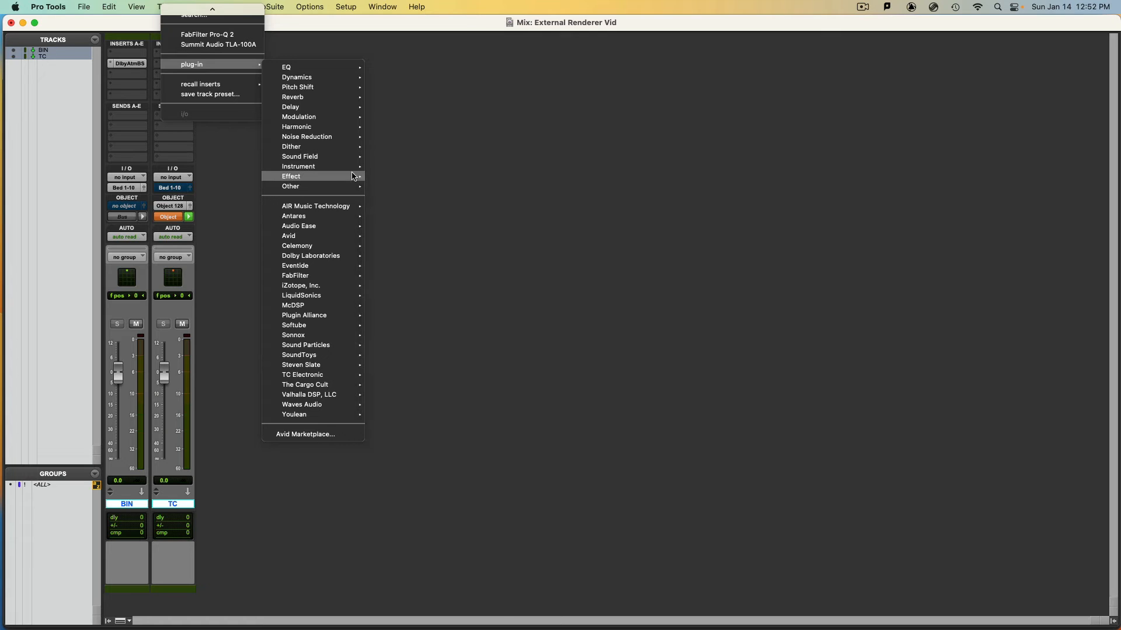
mouse_move(349, 262)
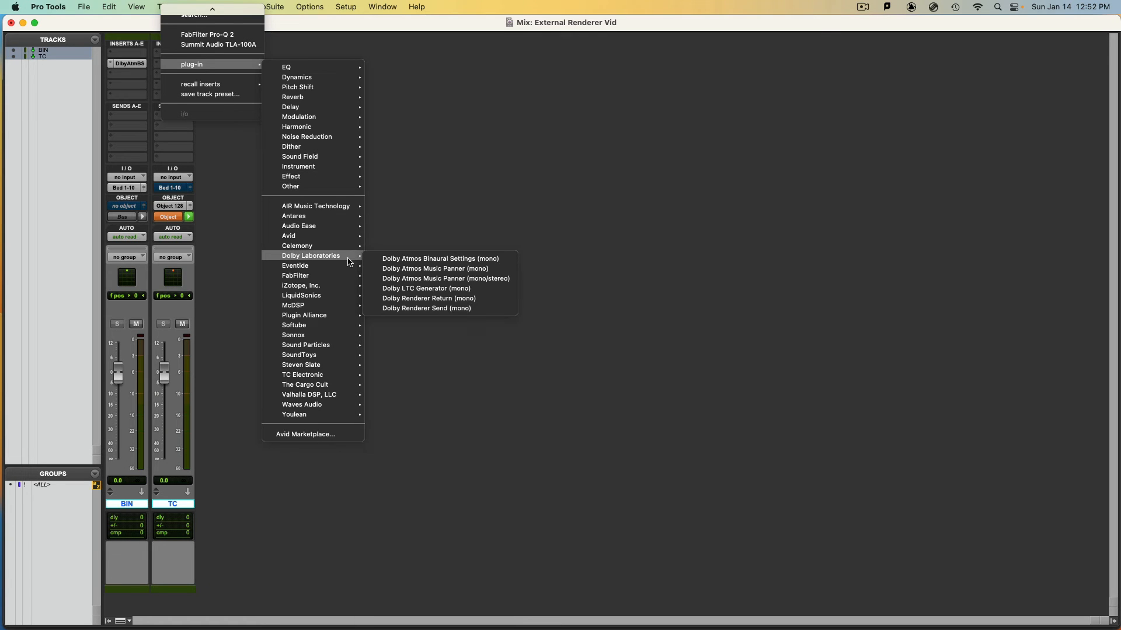
click(428, 289)
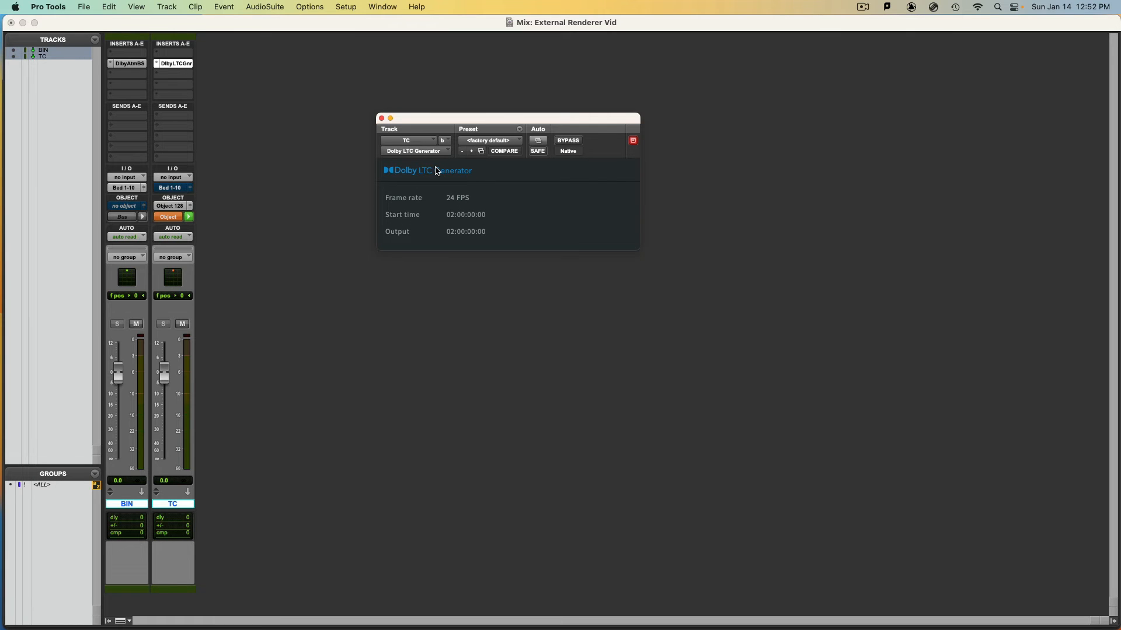
Check the session start time and timecode rate in Session Setup against the LTC generator, and close it
click(357, 5)
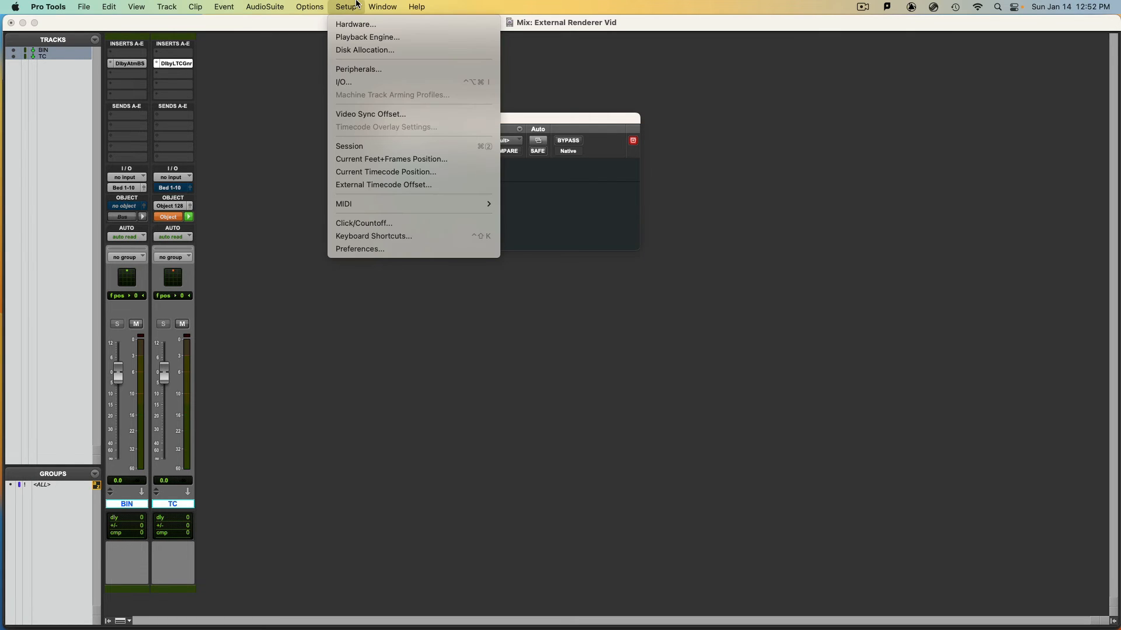
click(350, 146)
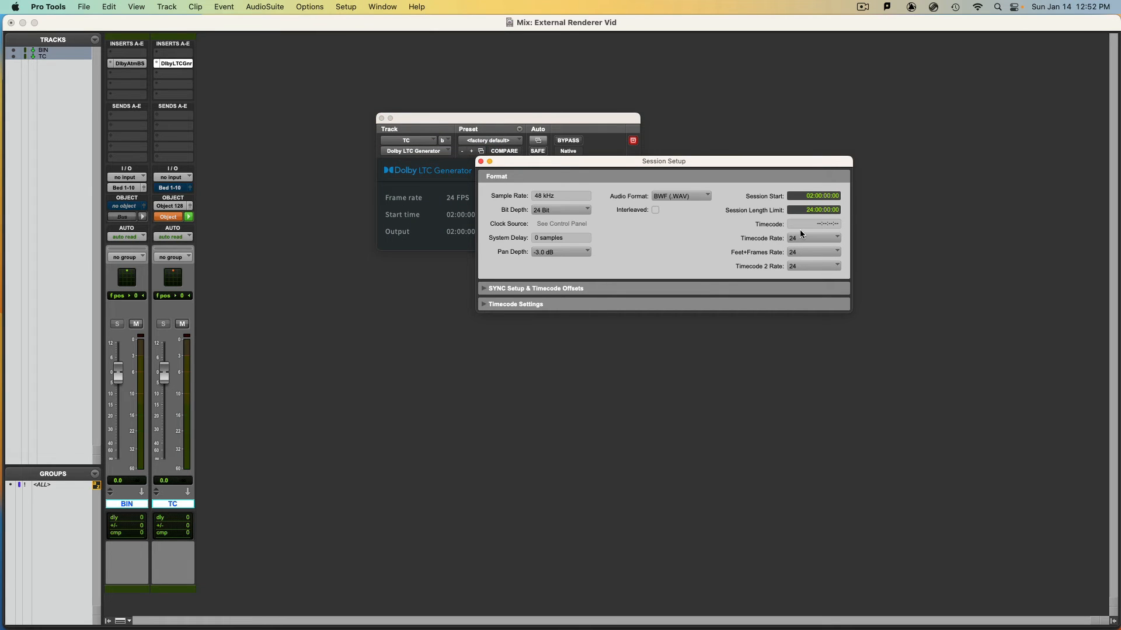
click(481, 162)
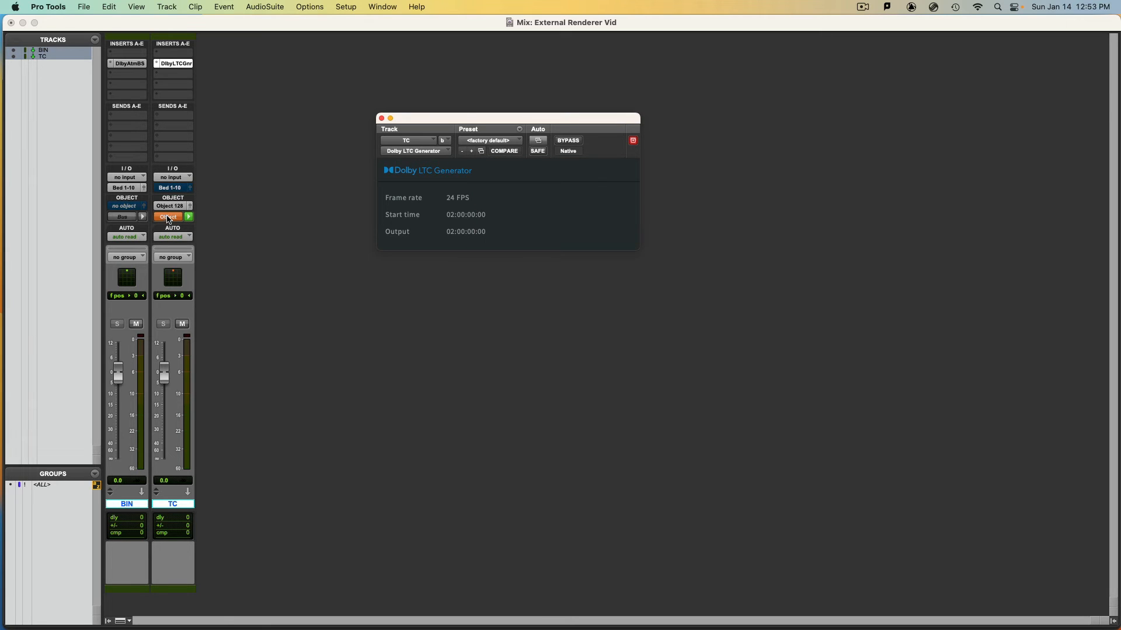
Switch to Dolby Atmos Renderer, review the device, LTC, format and monitoring preferences, accept them and return to Pro Tools
key(super+Tab)
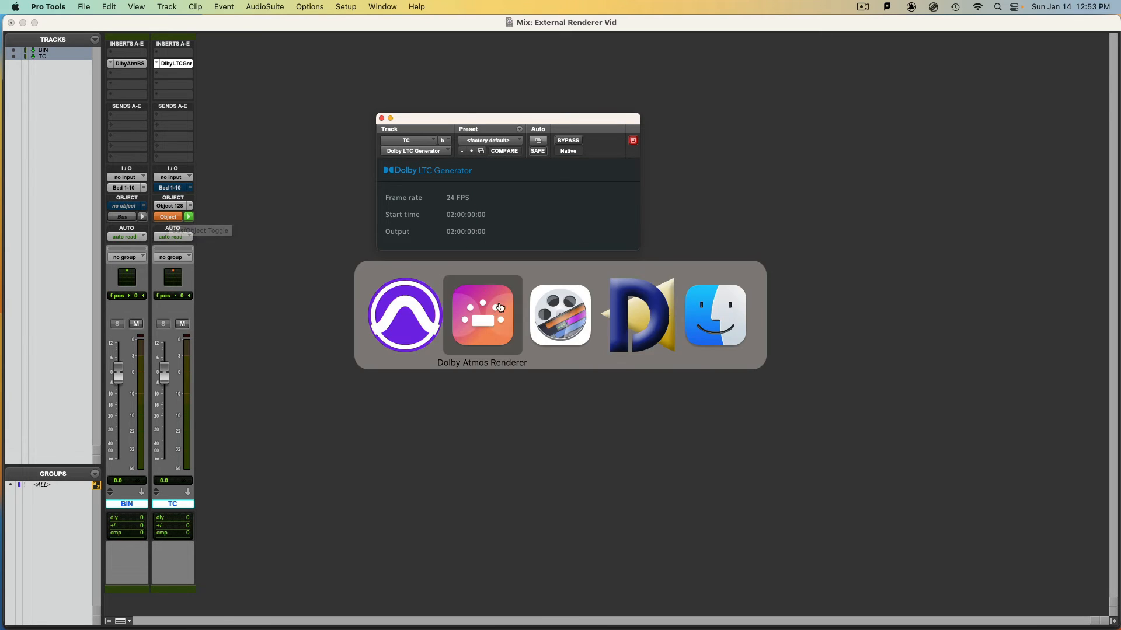
click(482, 322)
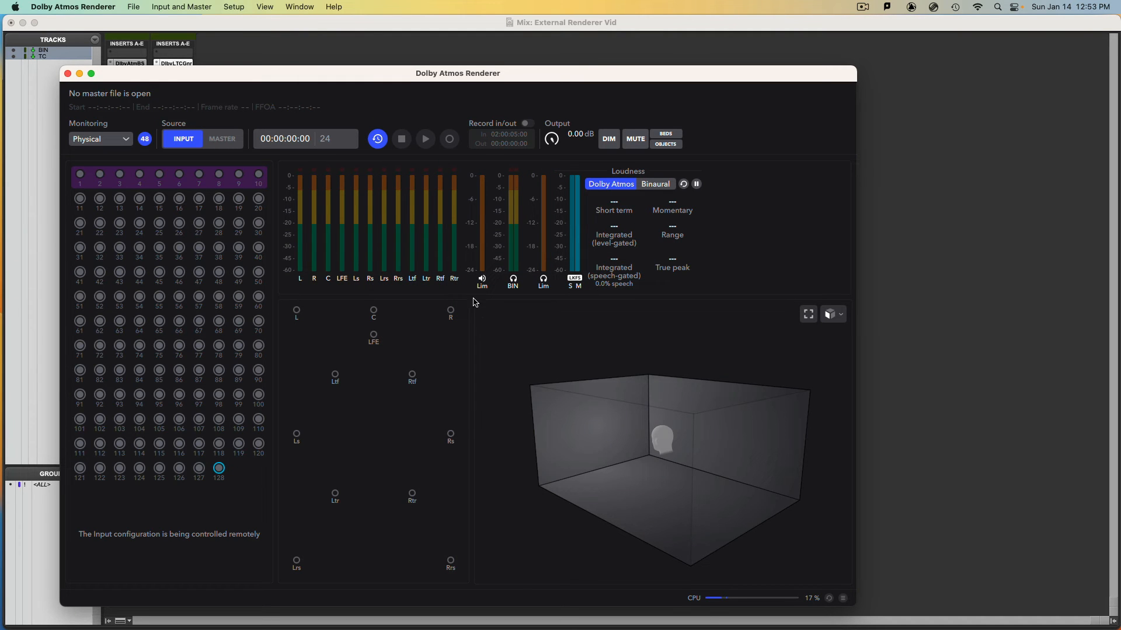
click(58, 7)
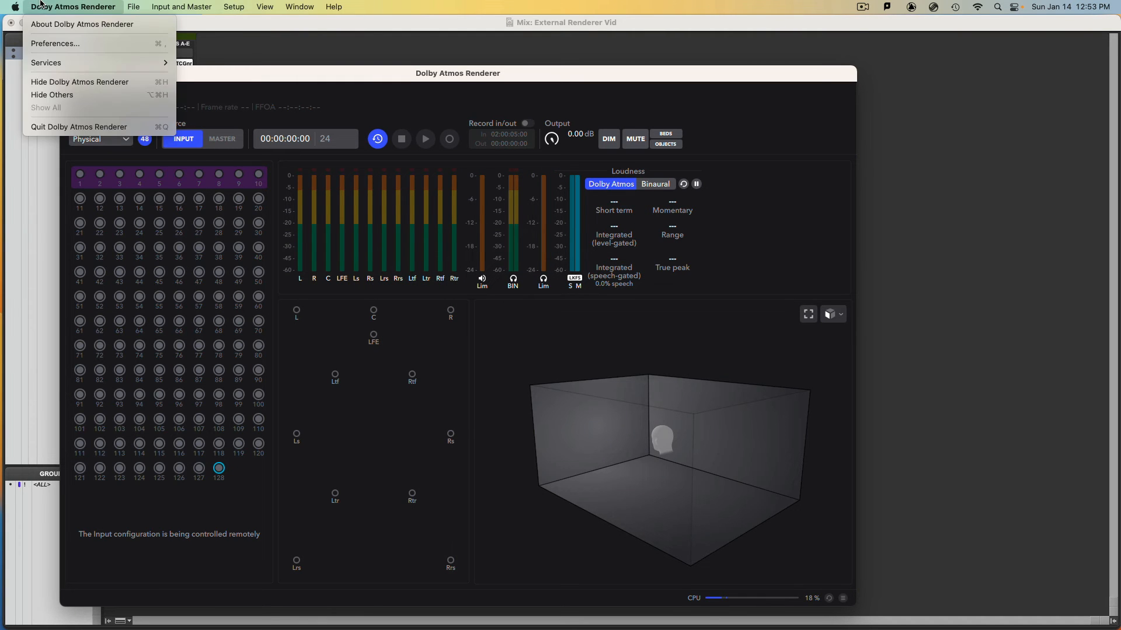
click(56, 46)
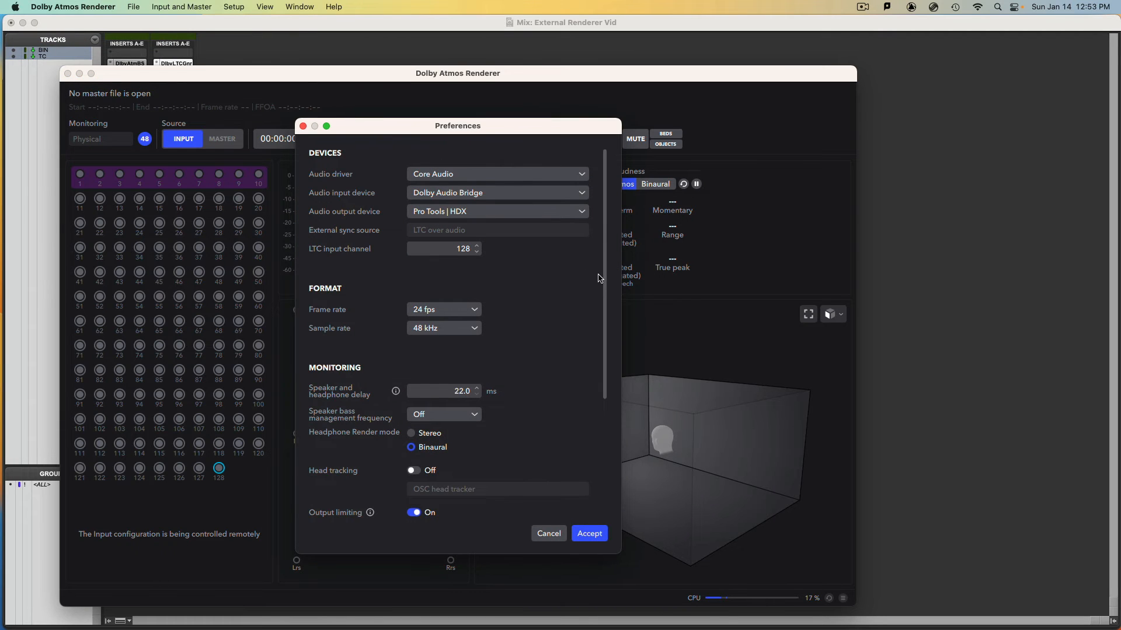
drag(605, 280, 610, 501)
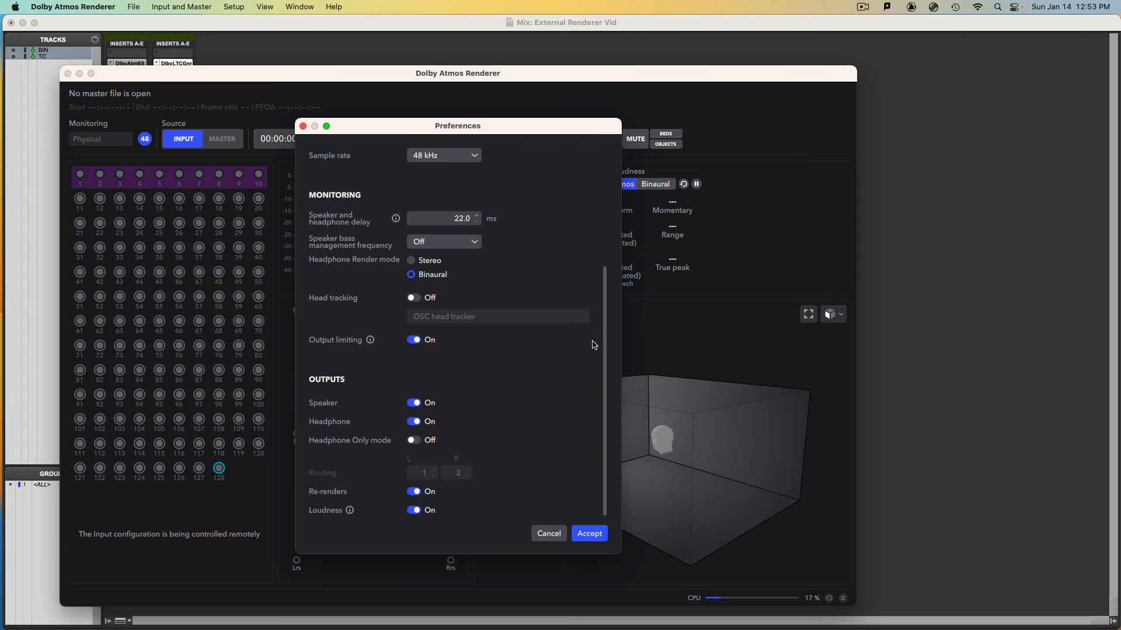
scroll(594, 344, up, 5)
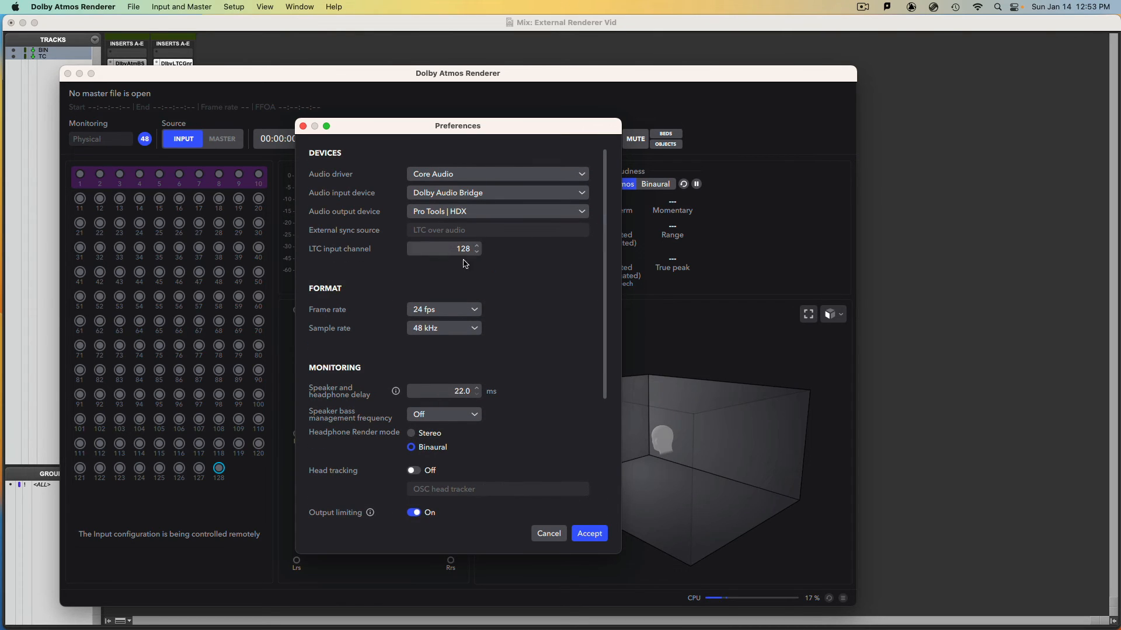
click(588, 534)
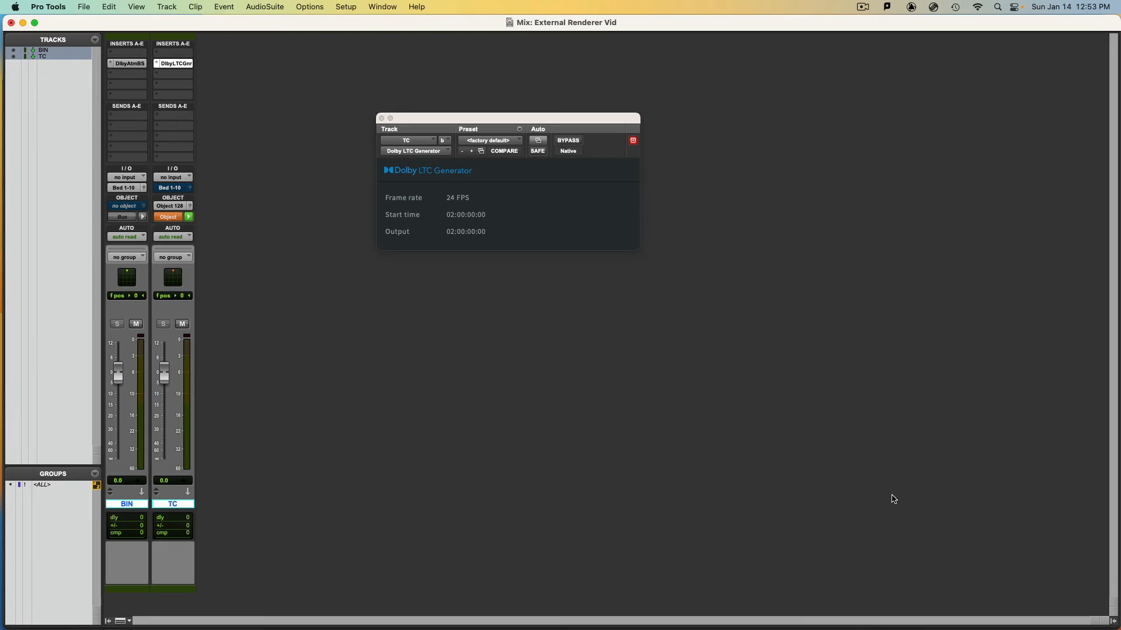
click(887, 499)
Create one mono Master Fader track named LFE
key(super+shift+n)
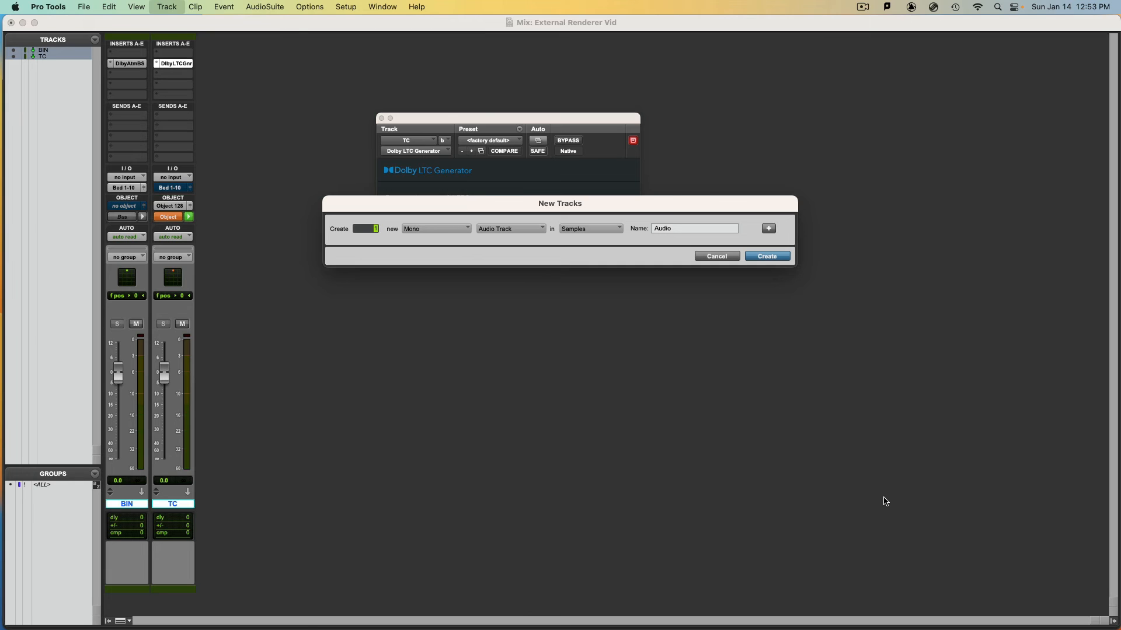
click(512, 229)
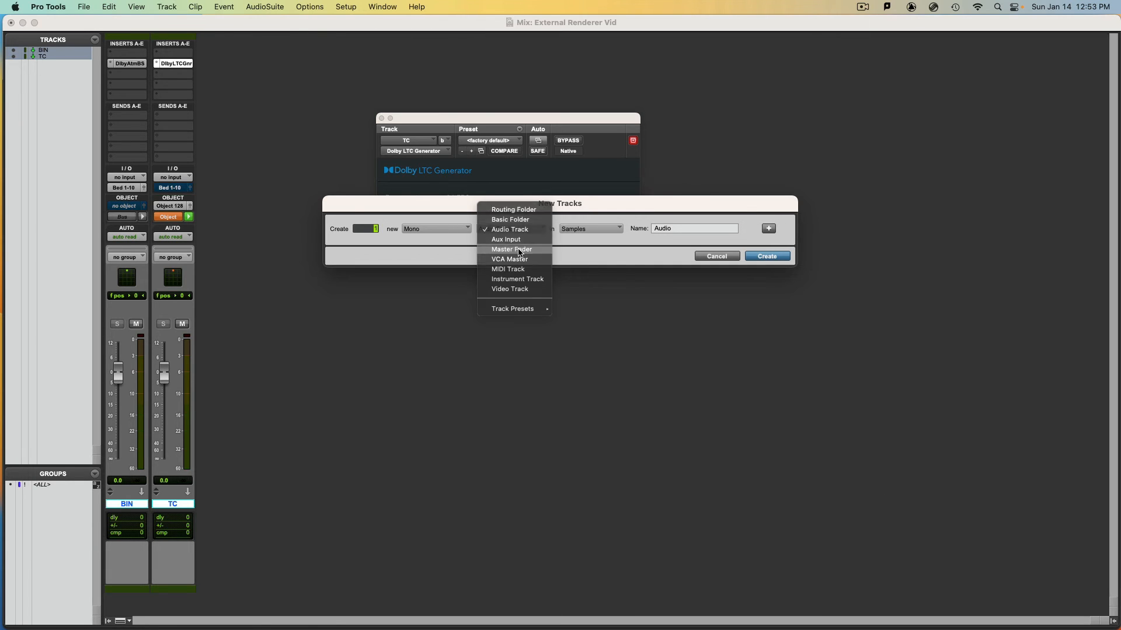
click(519, 249)
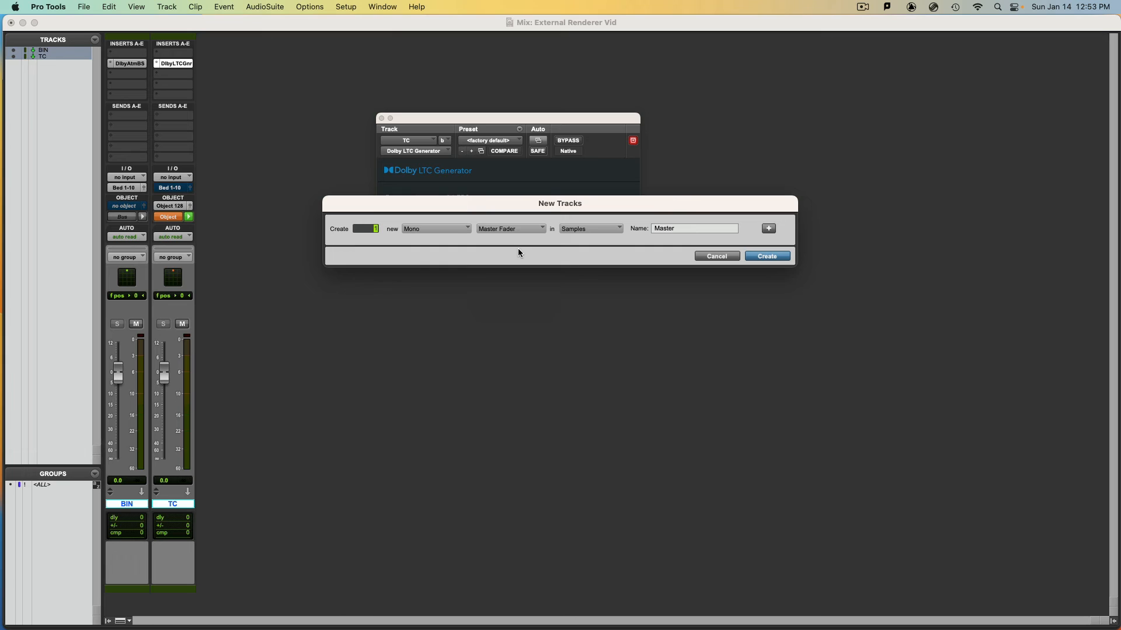
double_click(663, 229)
text(LFE)
click(770, 258)
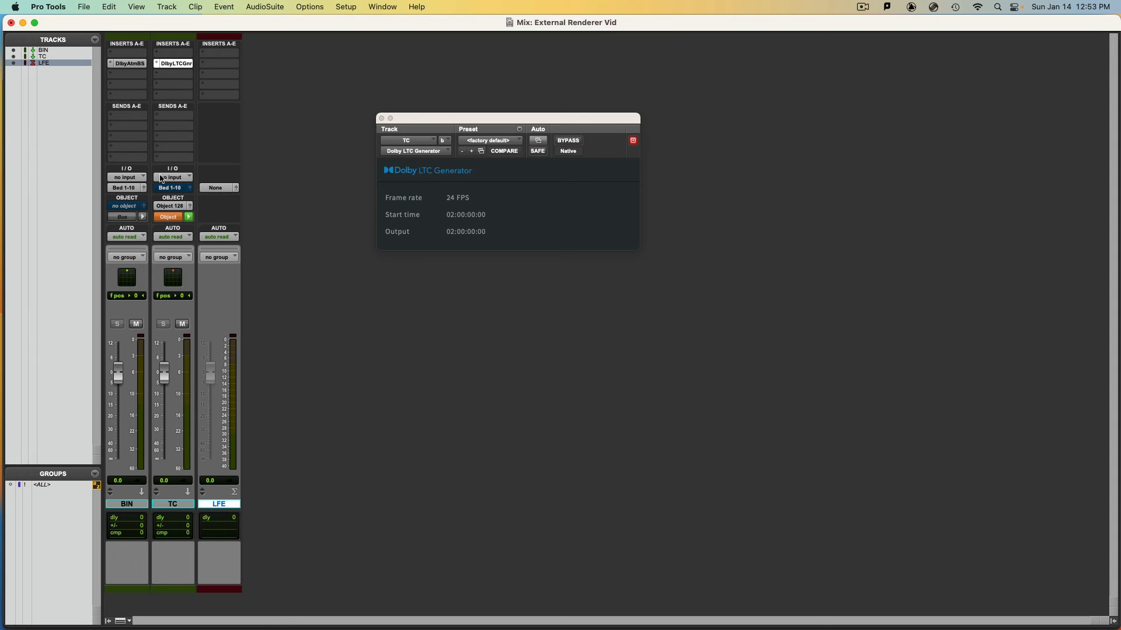
Assign the LFE master fader to the Bed 1-10.LFE (Mono) bed channel and close the LTC generator window
click(215, 188)
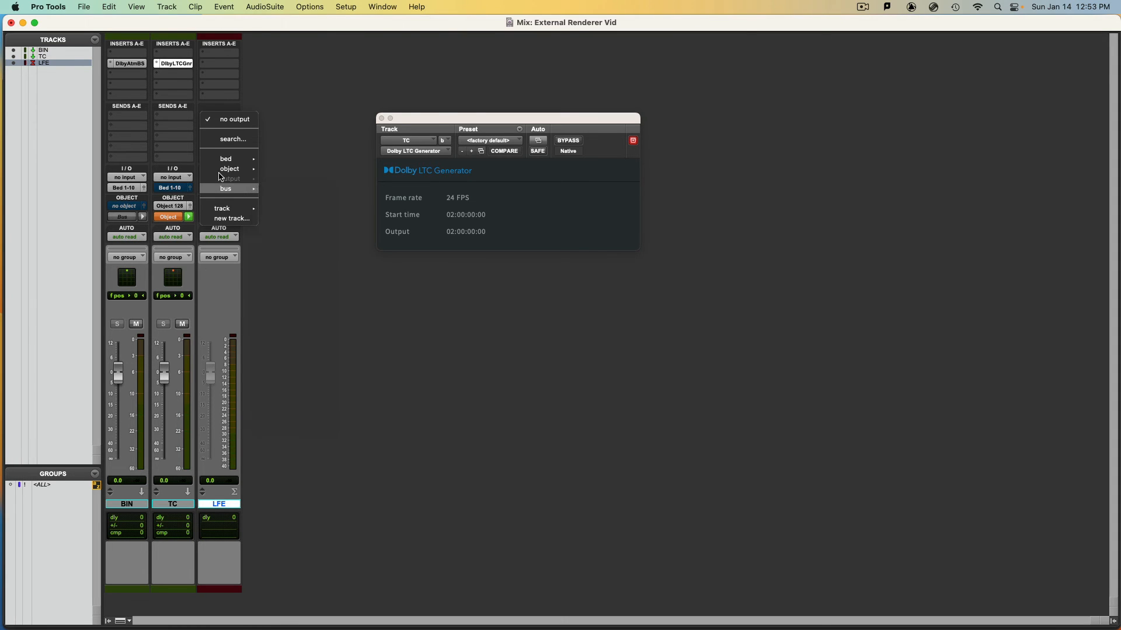
mouse_move(222, 165)
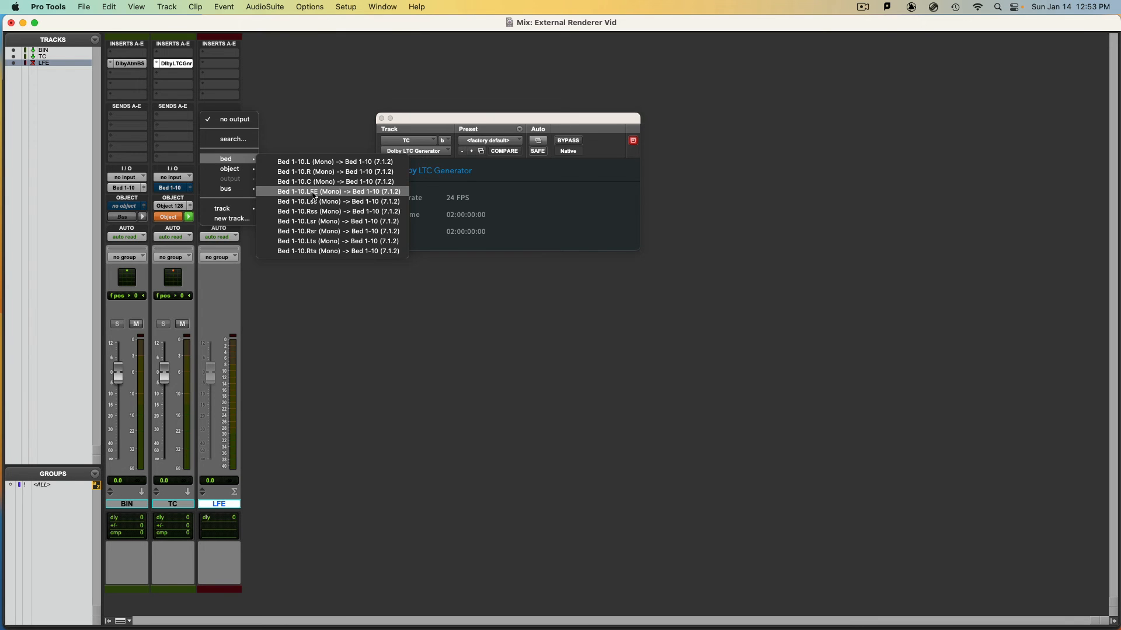
click(314, 195)
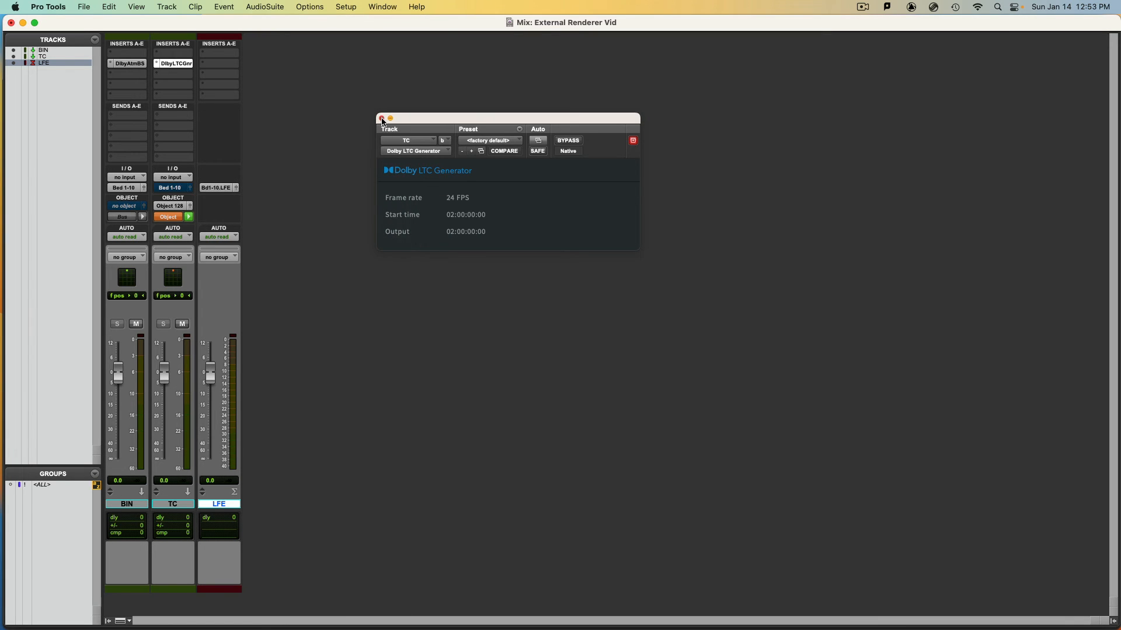
click(382, 118)
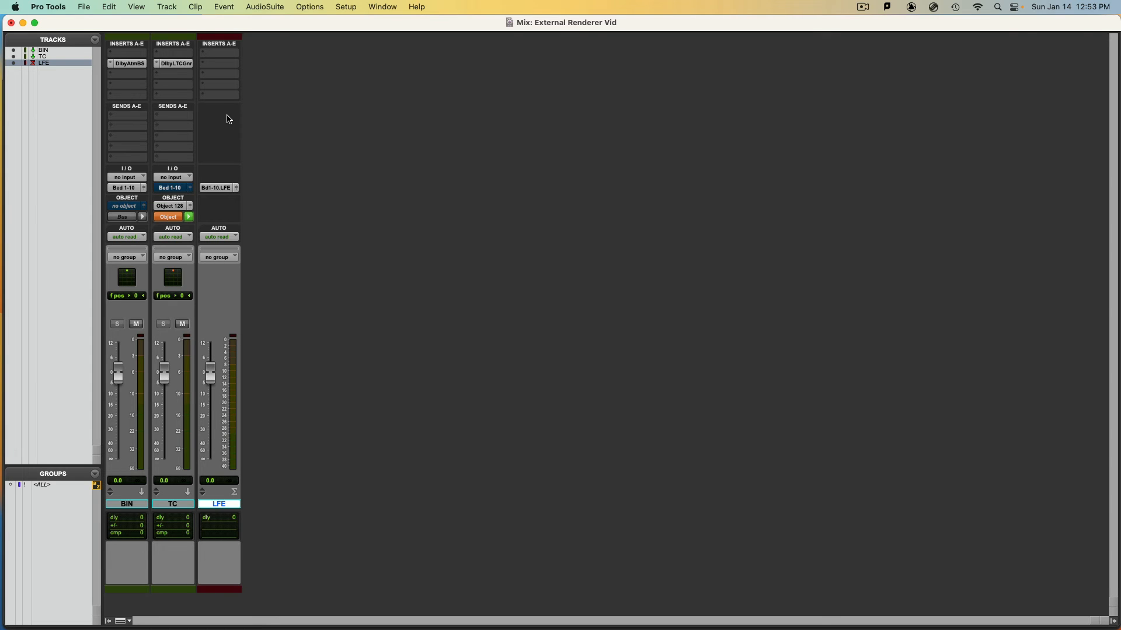
Insert FabFilter Pro-Q 2 in the LFE track's second insert slot
click(216, 67)
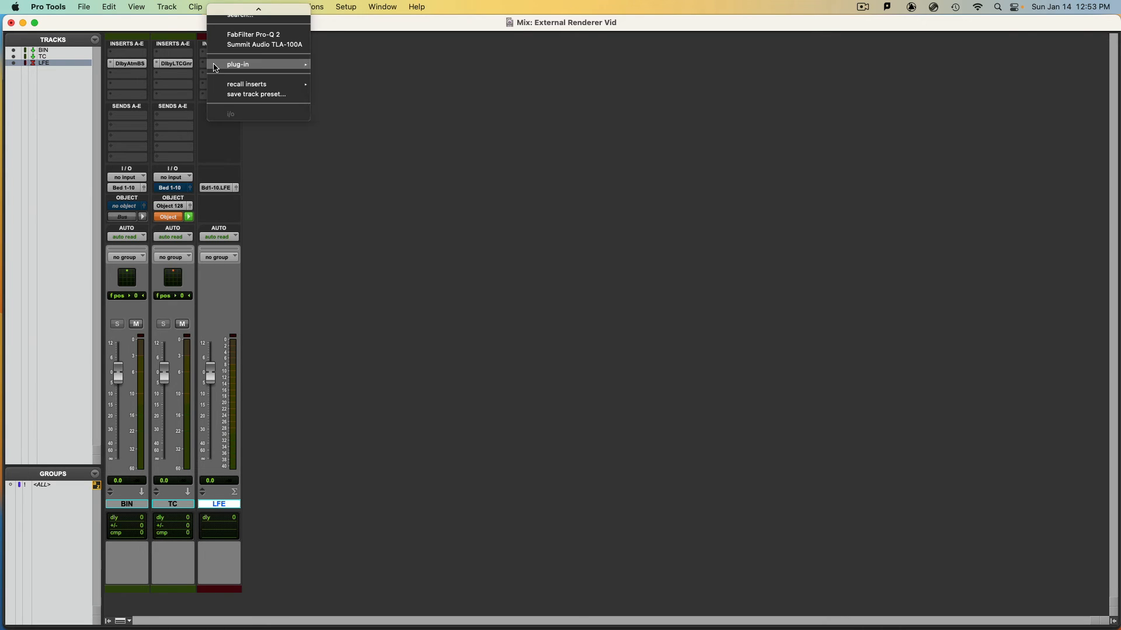
mouse_move(216, 68)
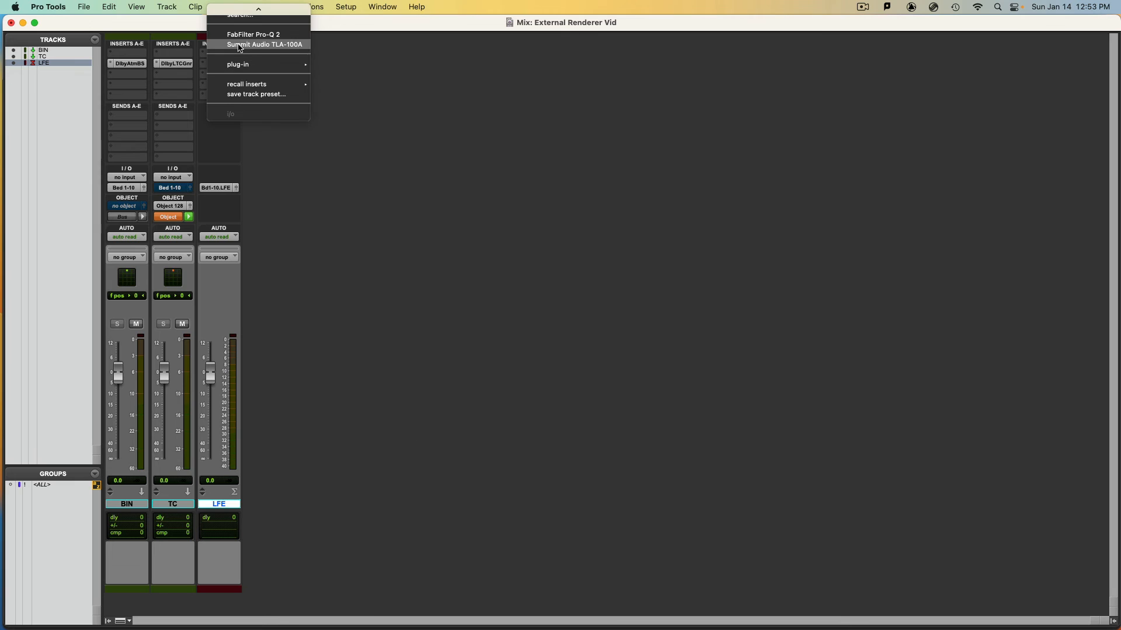
click(252, 38)
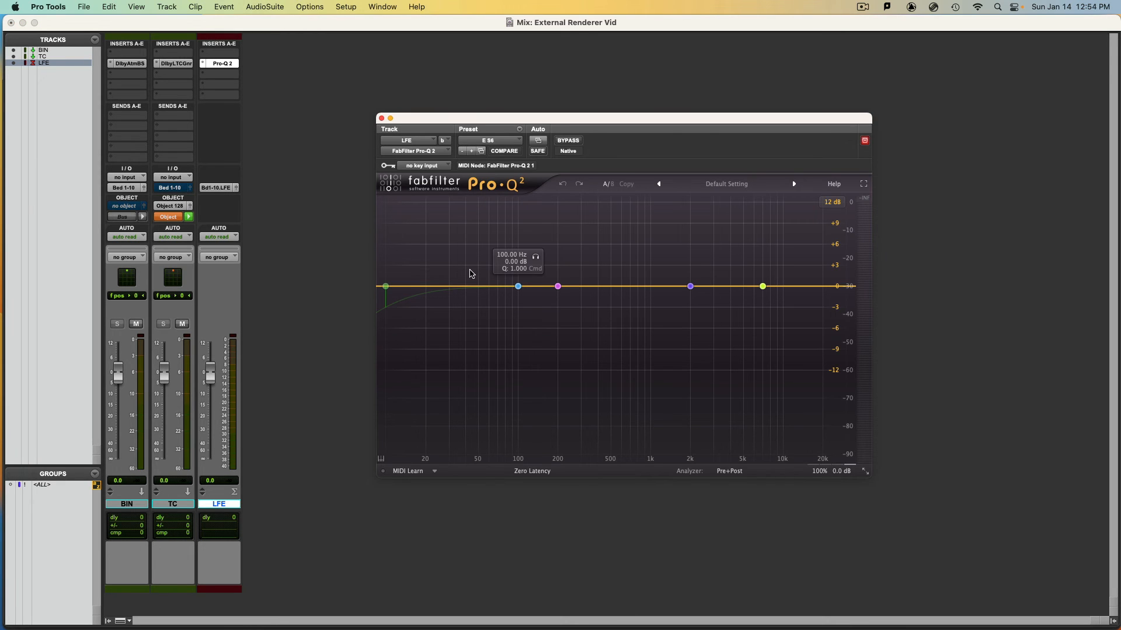
Change the equalizer's 100 Hz bell band to High Cut at 150 Hz and close the plug-in
click(519, 287)
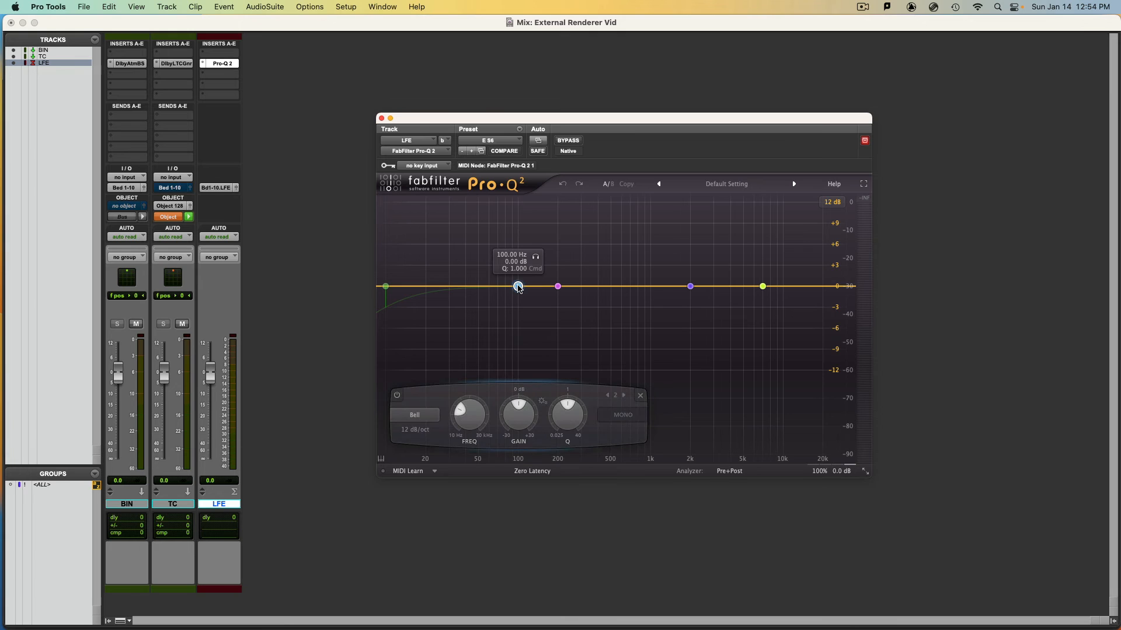
click(430, 419)
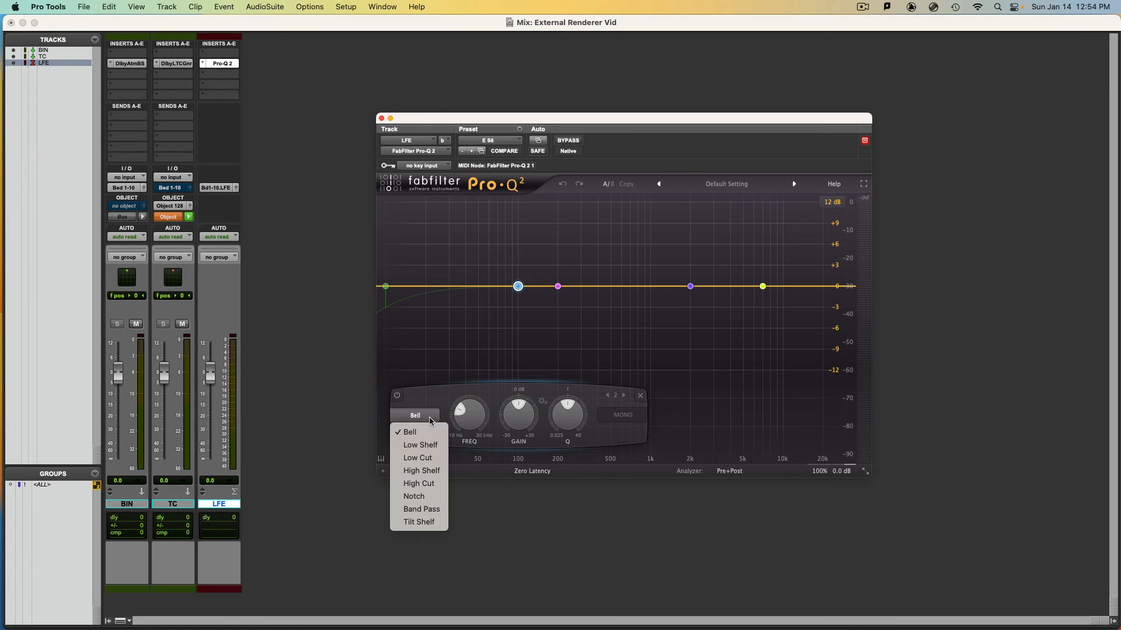
click(438, 485)
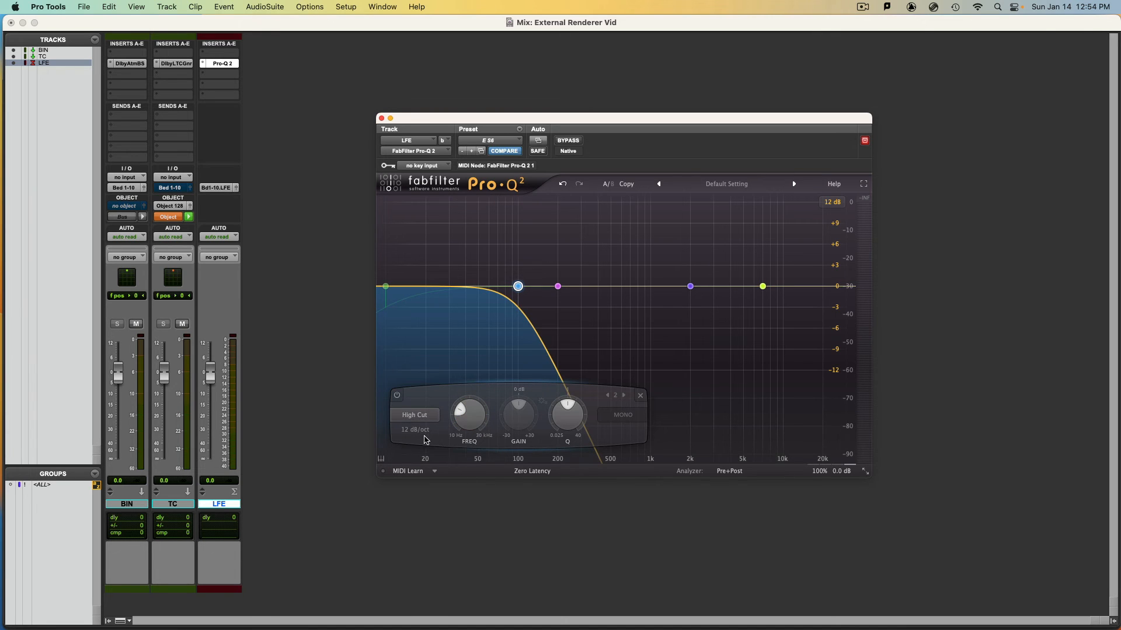
double_click(459, 450)
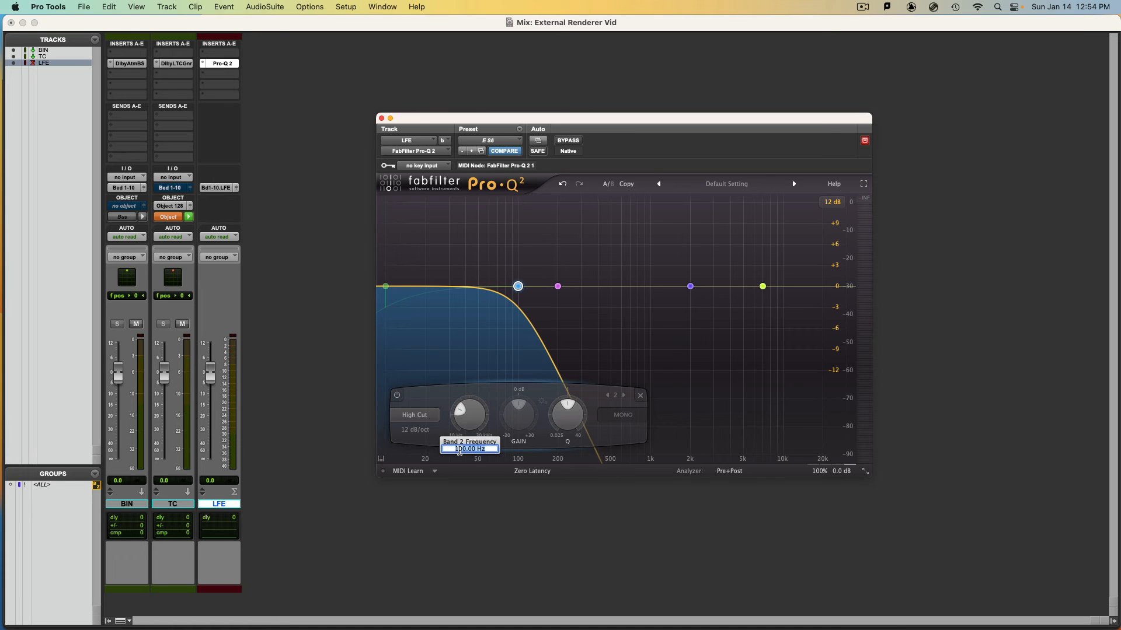
text(150)
key(Return)
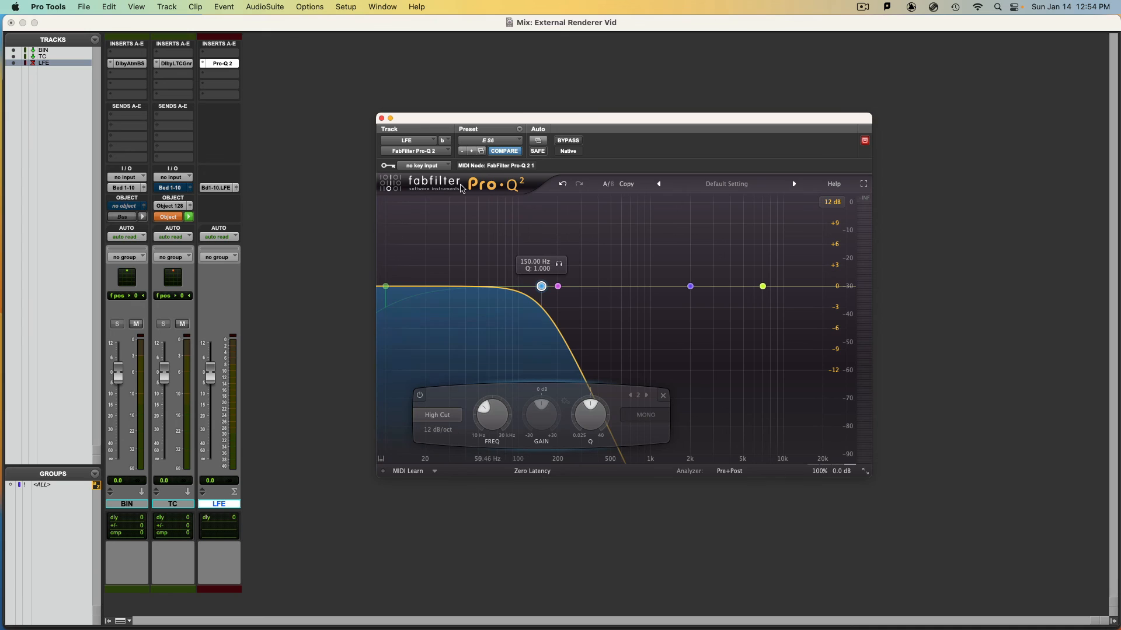
click(381, 119)
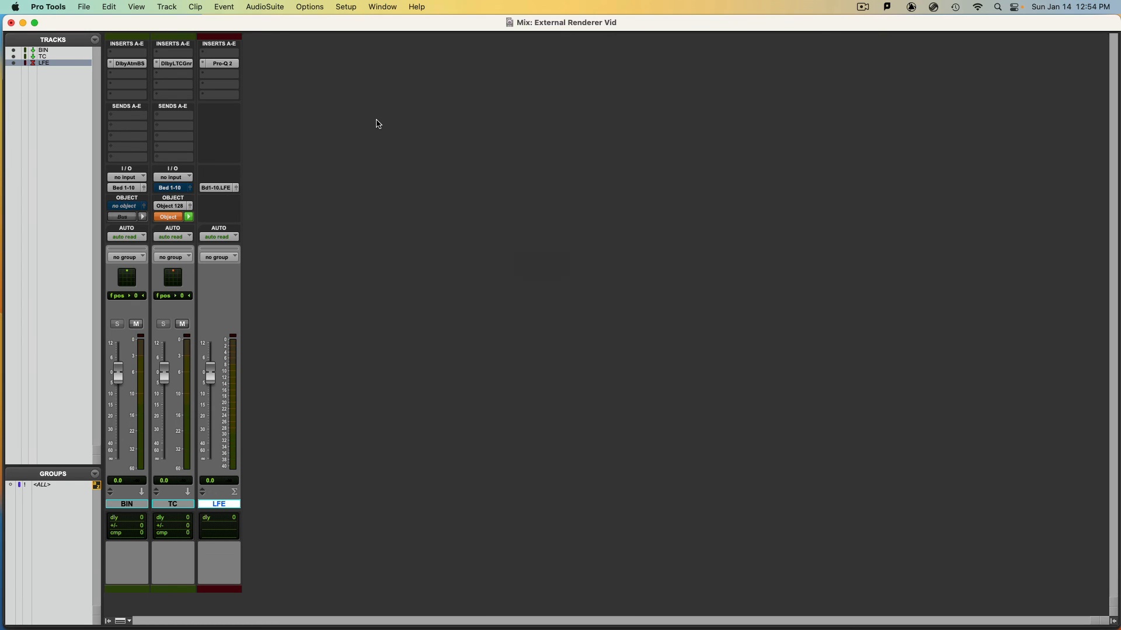
key(shift+super+n)
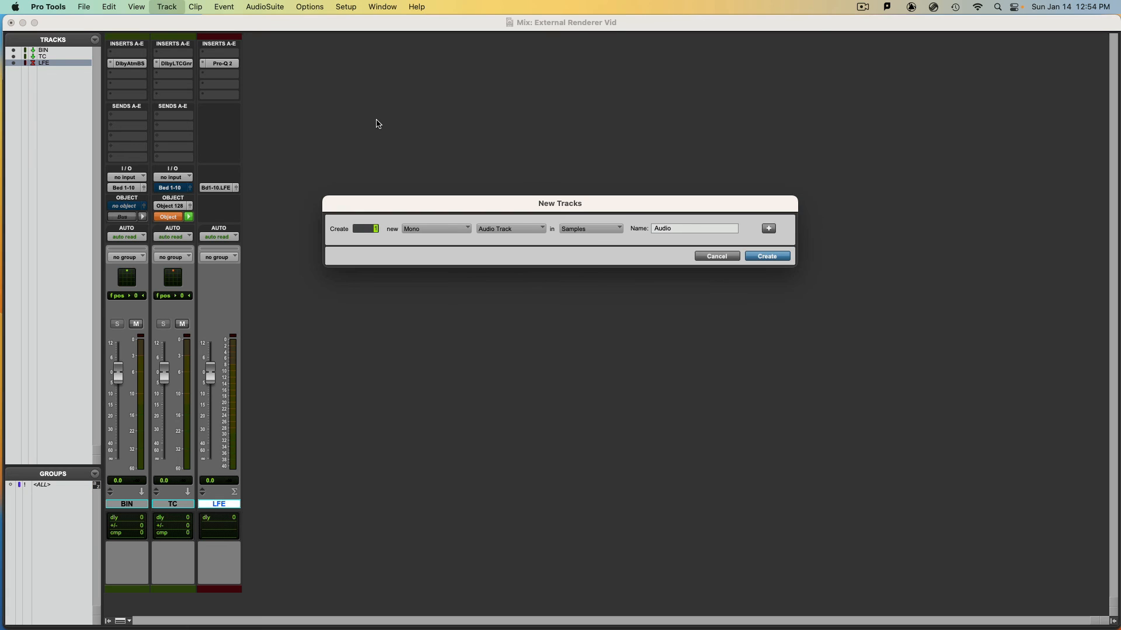
key(super+Down)
key(Escape)
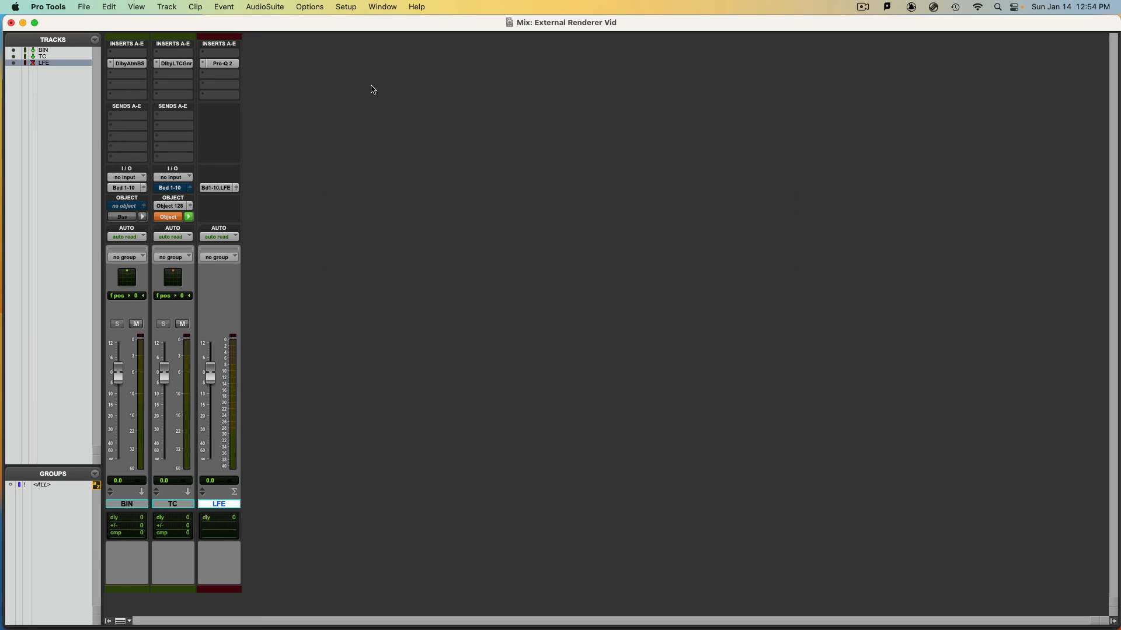
Create one mono Aux Input track and pull its fader all the way down to -∞
key(shift+super+n)
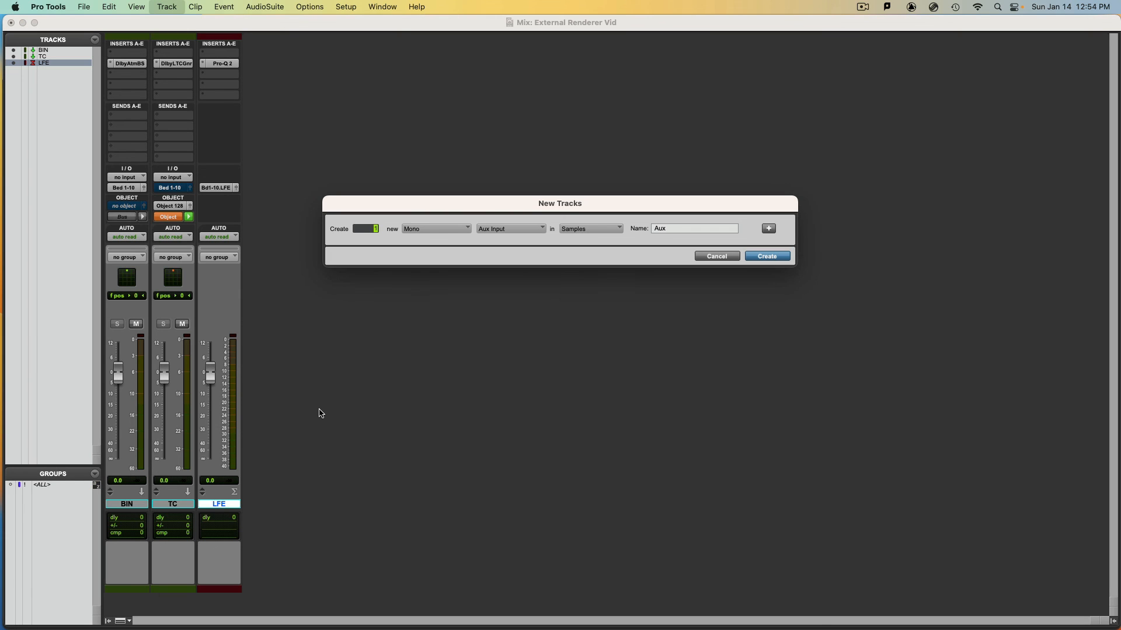
key(Return)
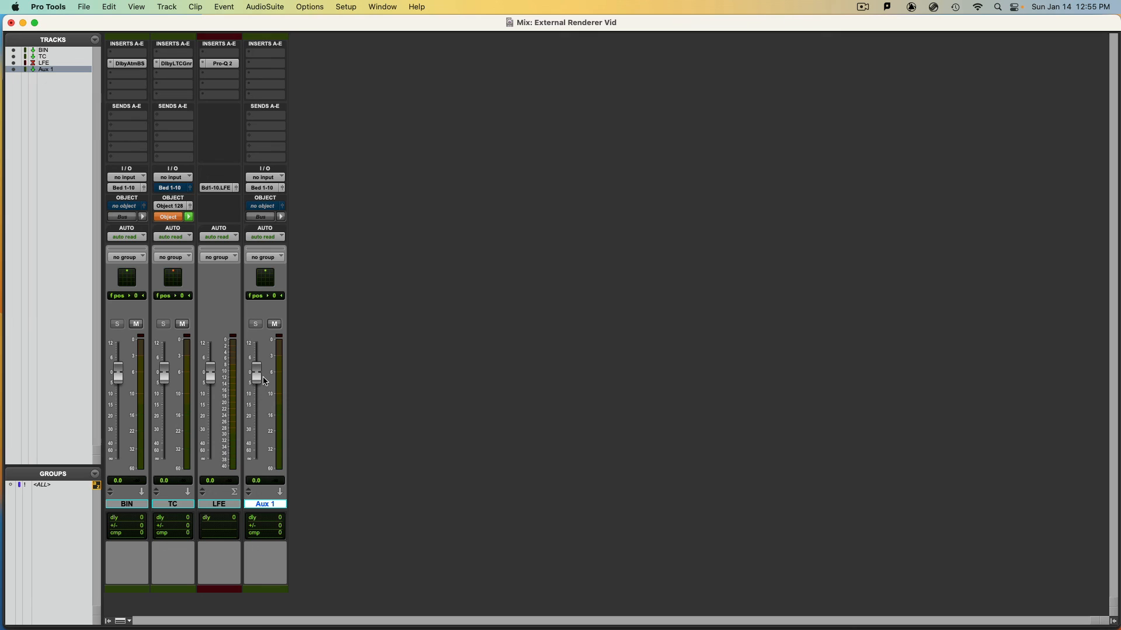
drag(261, 377, 262, 499)
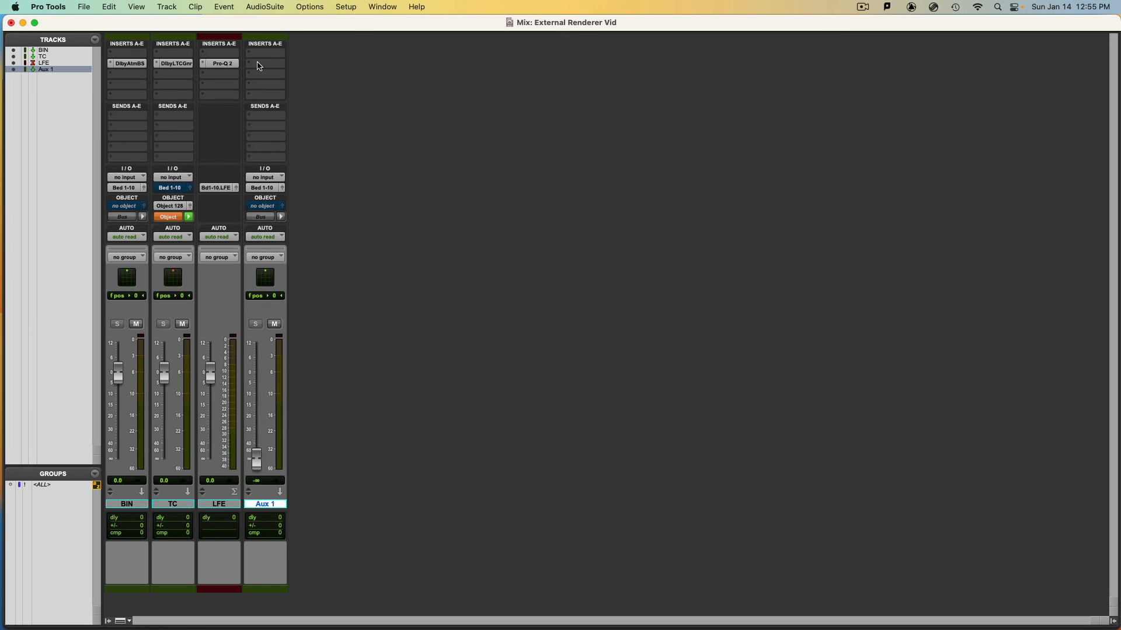
Insert the mono Signal Generator in Aux 1's second insert slot and raise the track's fader to about +0.9 dB
click(259, 66)
mouse_move(417, 187)
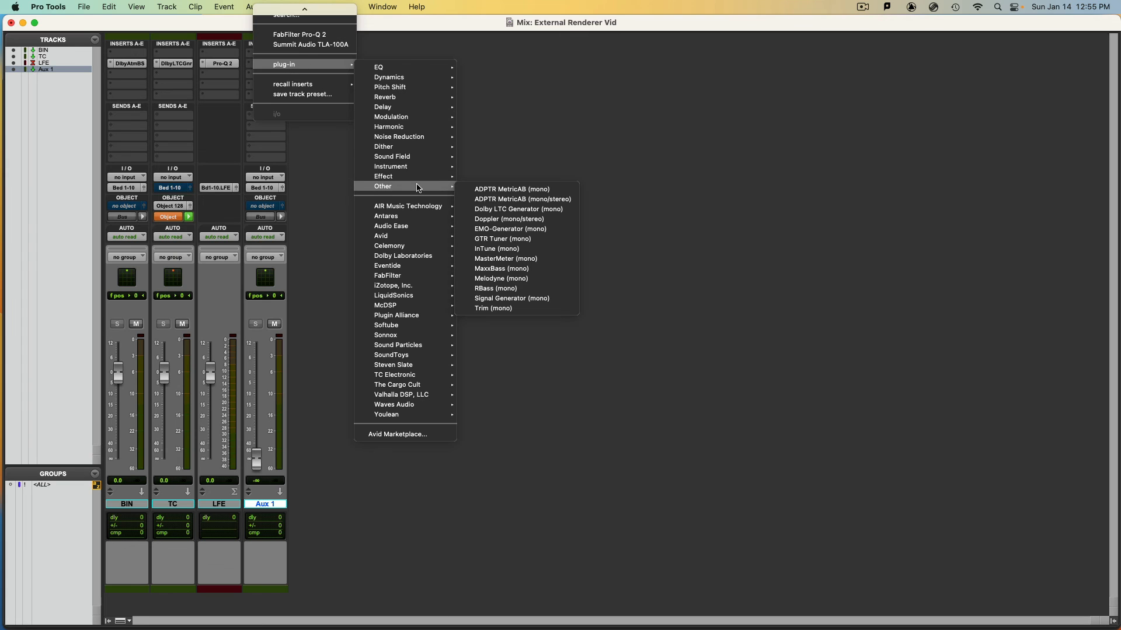
click(520, 299)
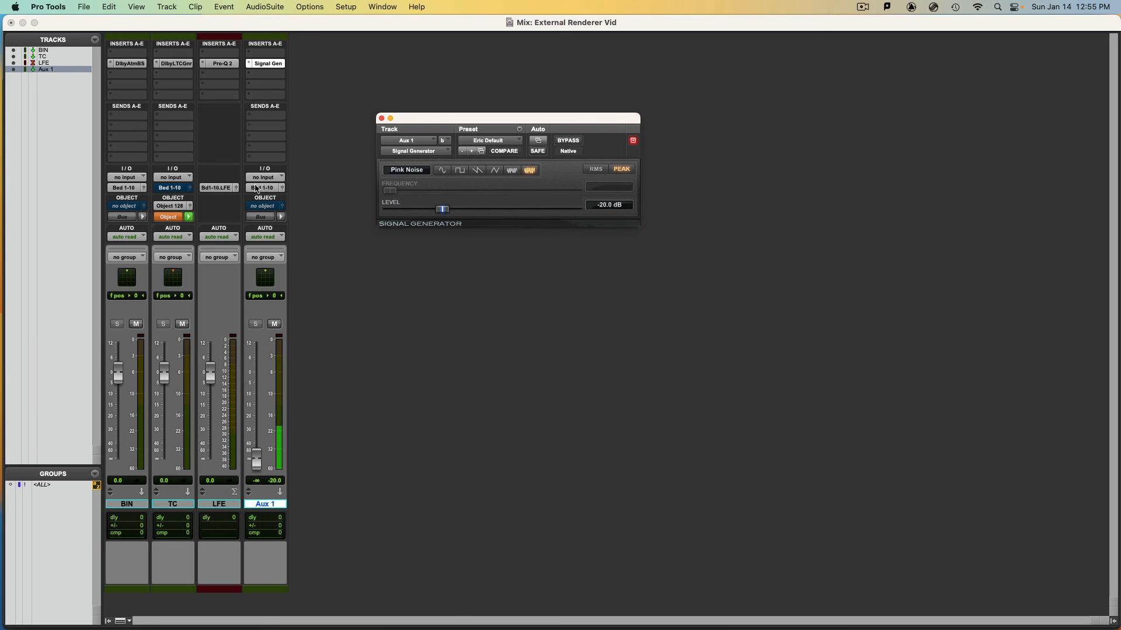
drag(256, 462, 257, 368)
Pan Aux 1 in its Bed 1-10 output panner to height 100, front and rear about 25, and f/r -100
mouse_move(269, 276)
mouse_down()
mouse_move(258, 275)
mouse_move(270, 276)
mouse_up()
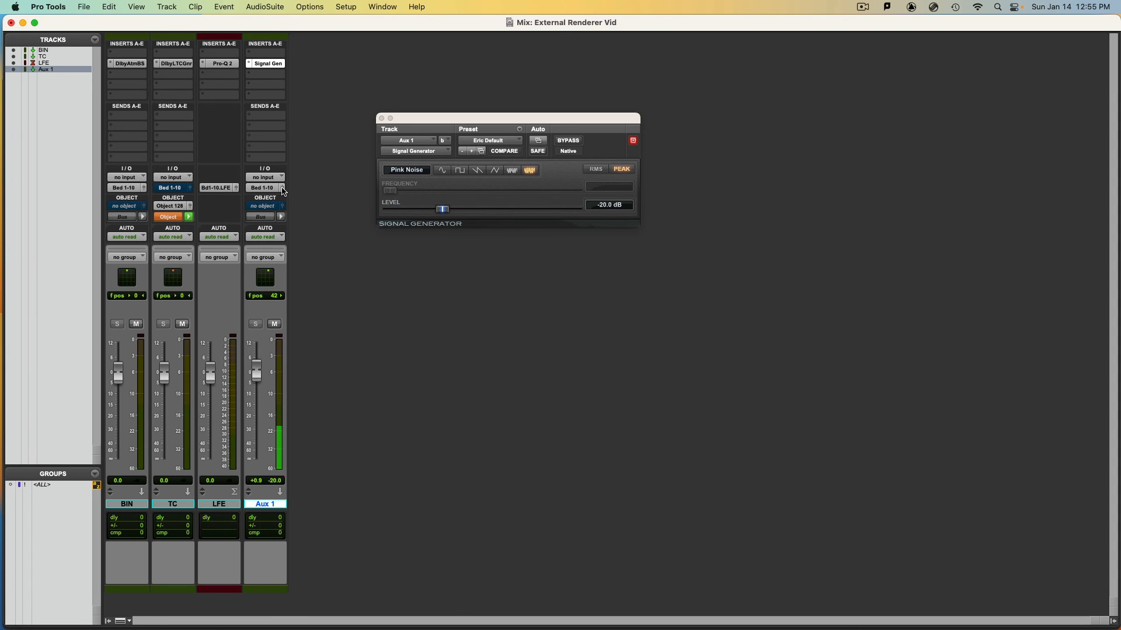
click(282, 188)
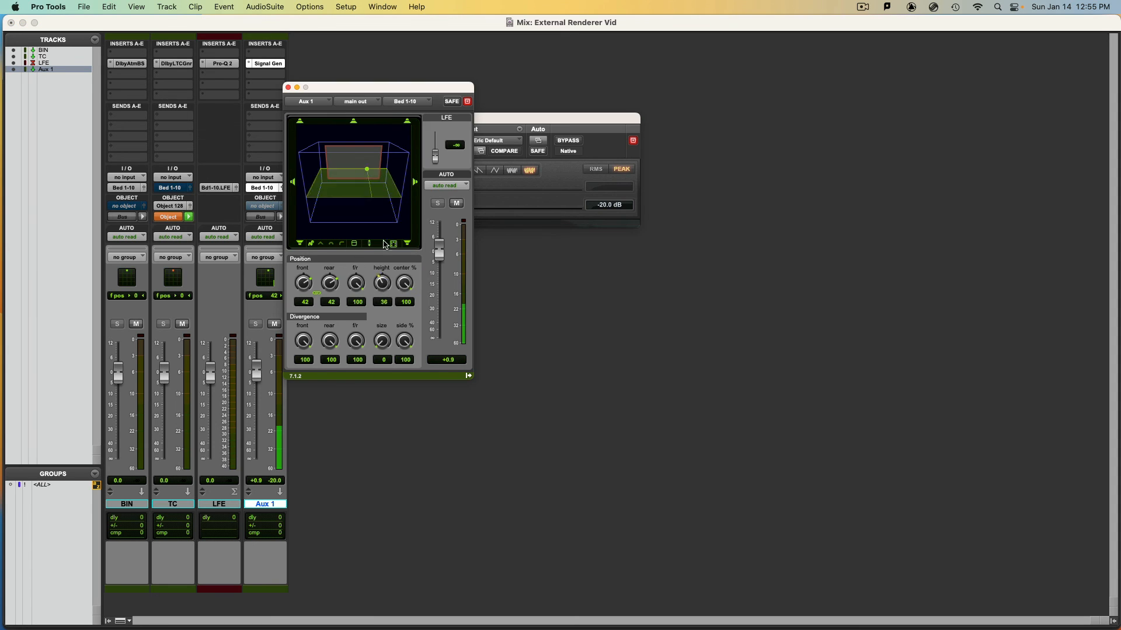
drag(383, 244, 390, 190)
mouse_move(369, 145)
mouse_down()
mouse_move(398, 152)
mouse_move(300, 153)
mouse_move(399, 150)
mouse_move(367, 156)
mouse_up()
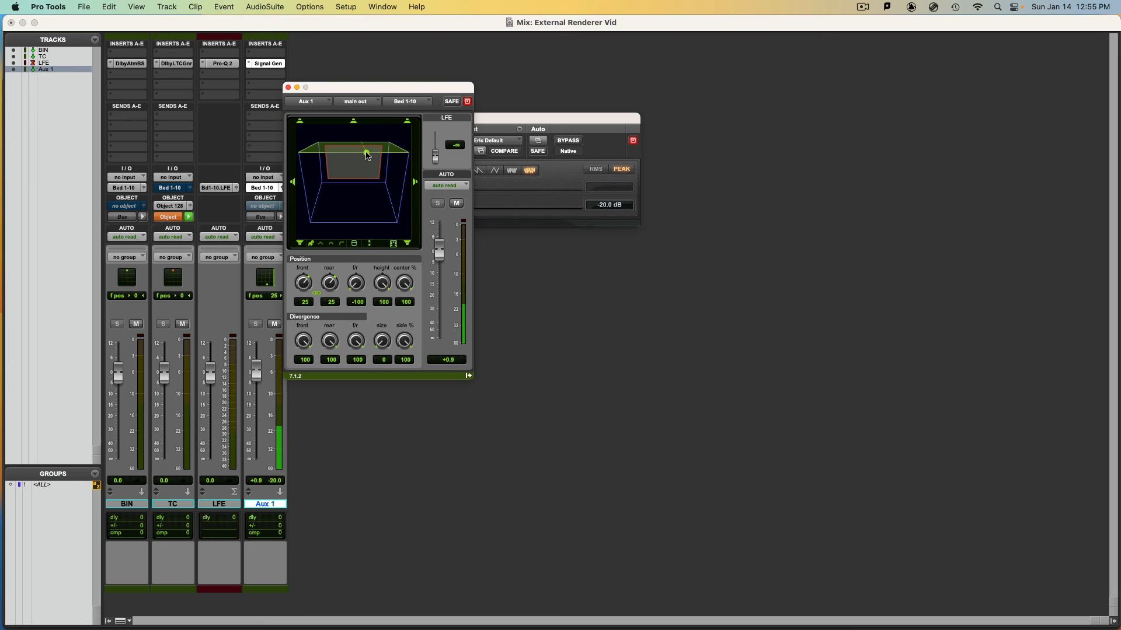